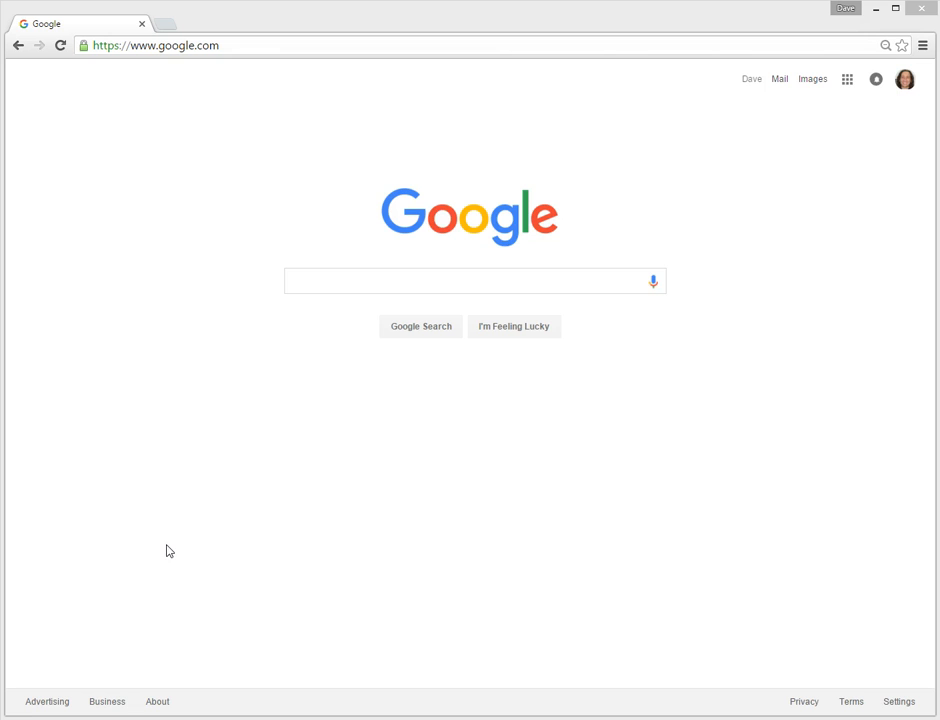
left_click(244, 47)
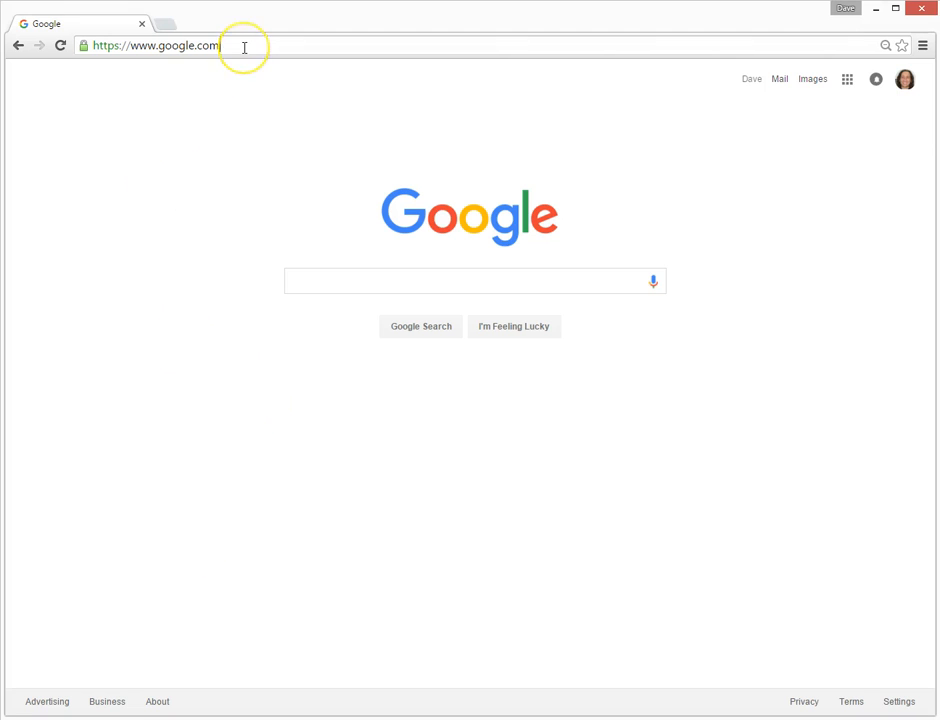
type("www.")
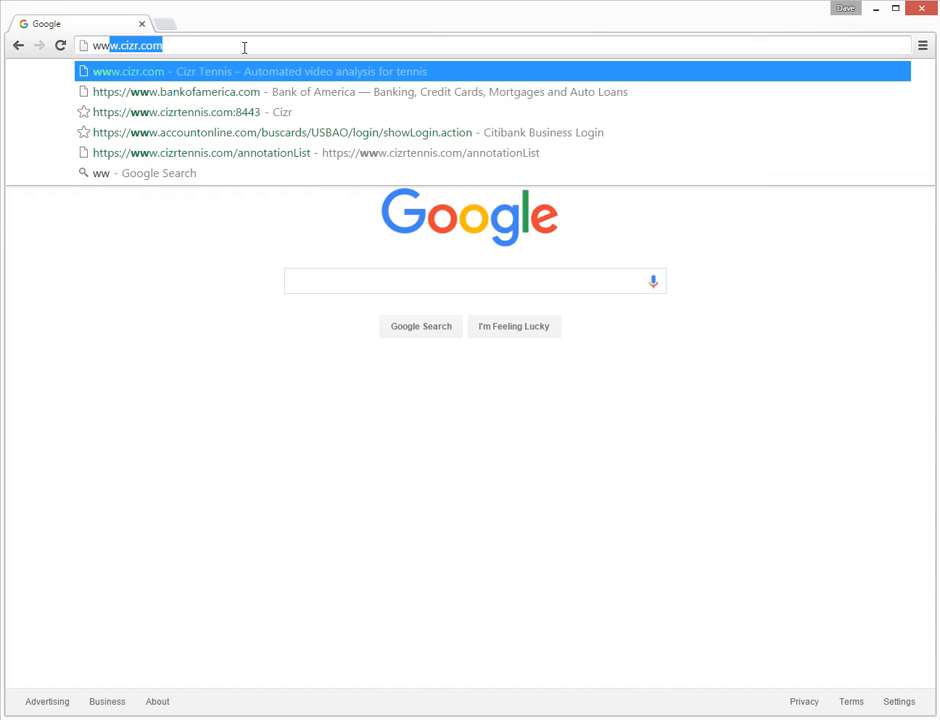
type("cizr.")
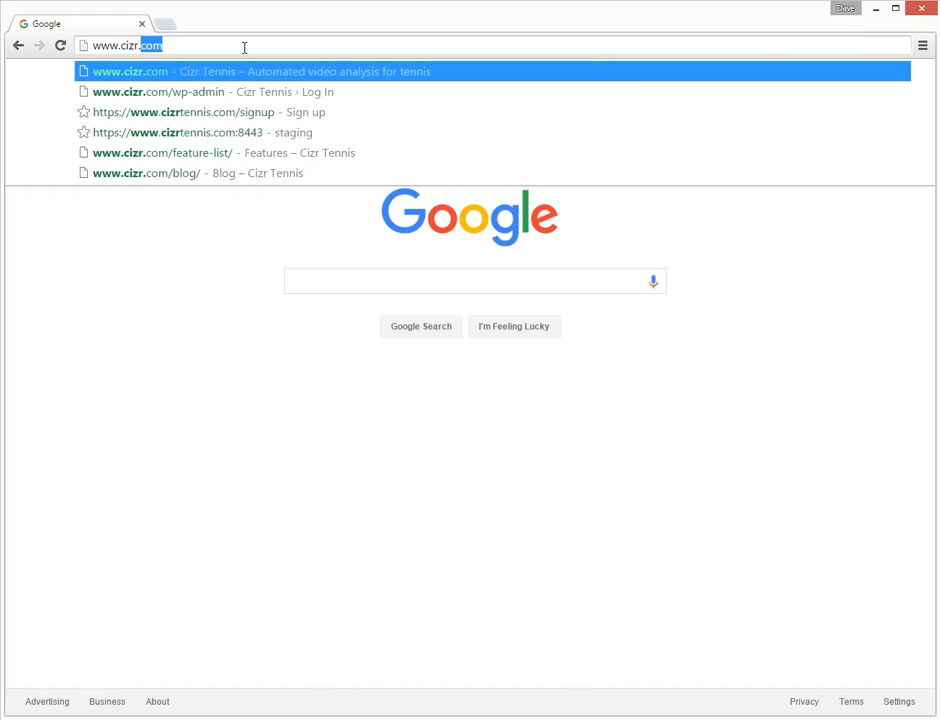
key("Return")
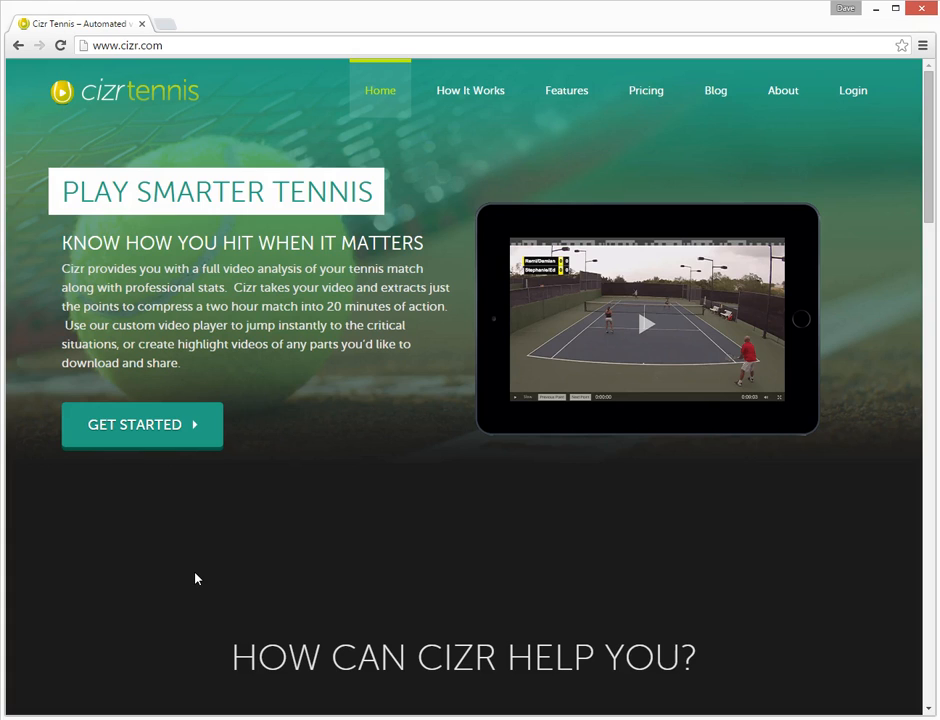
left_click(330, 447)
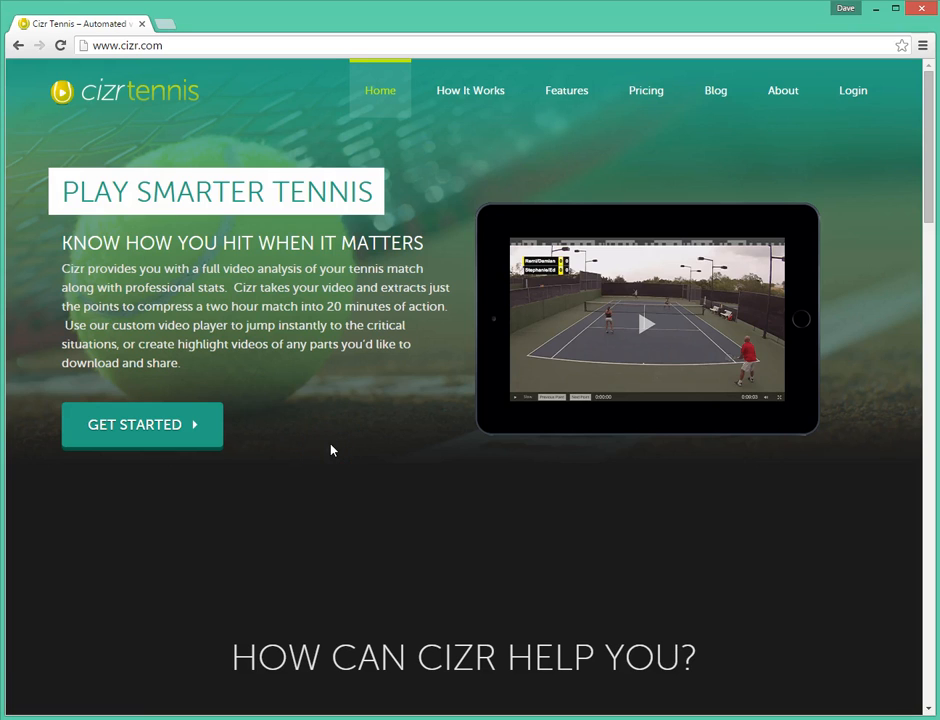
left_click(851, 95)
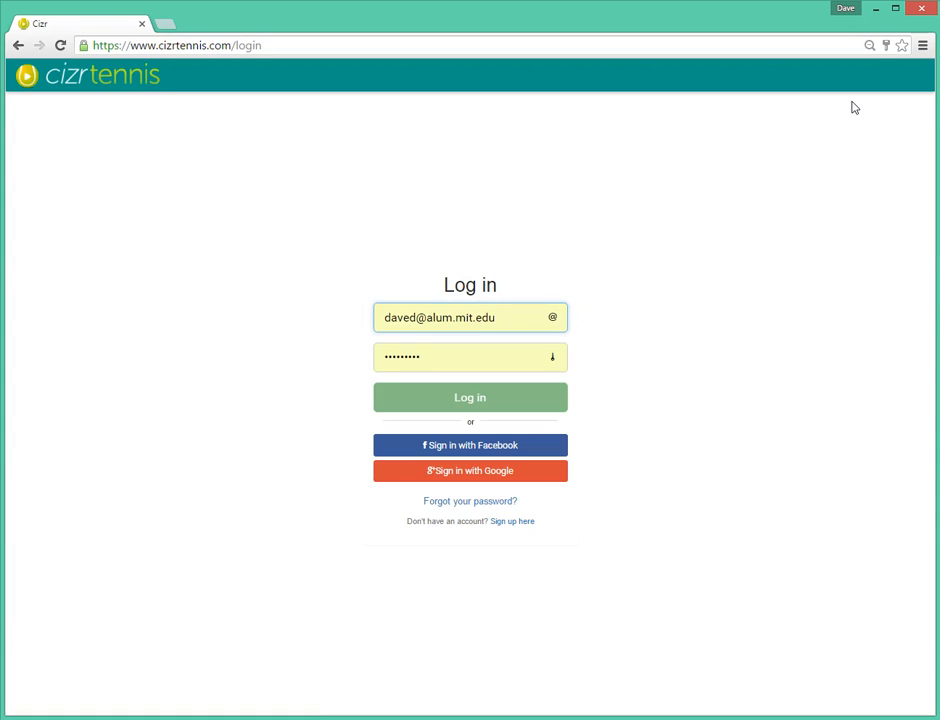
- Log in with the demo trial account's e-mail address and password
left_click(629, 329)
left_click_drag(514, 329, 365, 333)
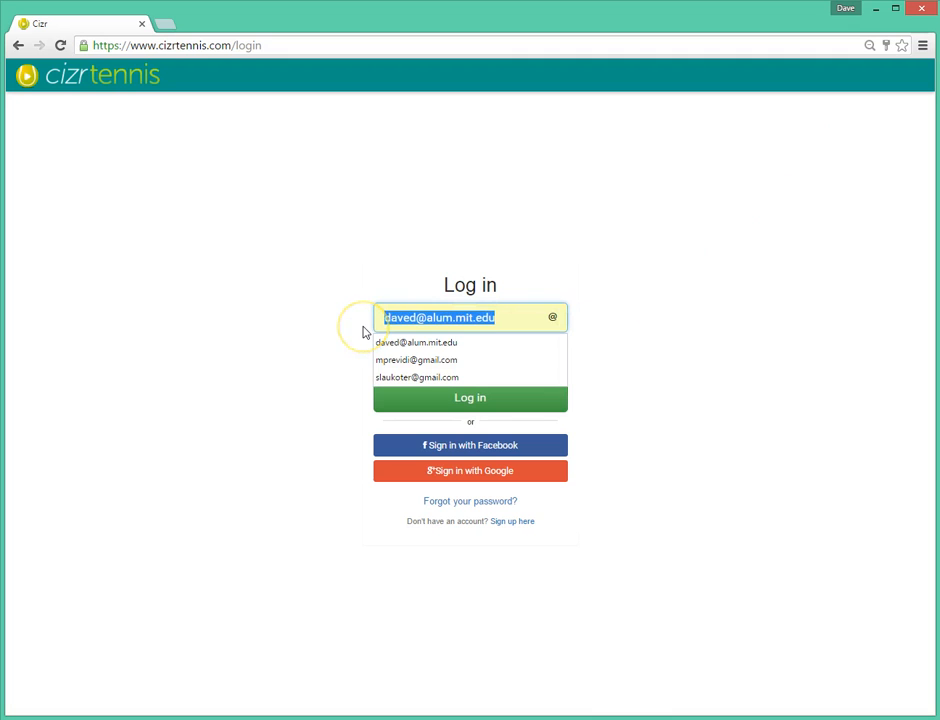
type("demo-tr")
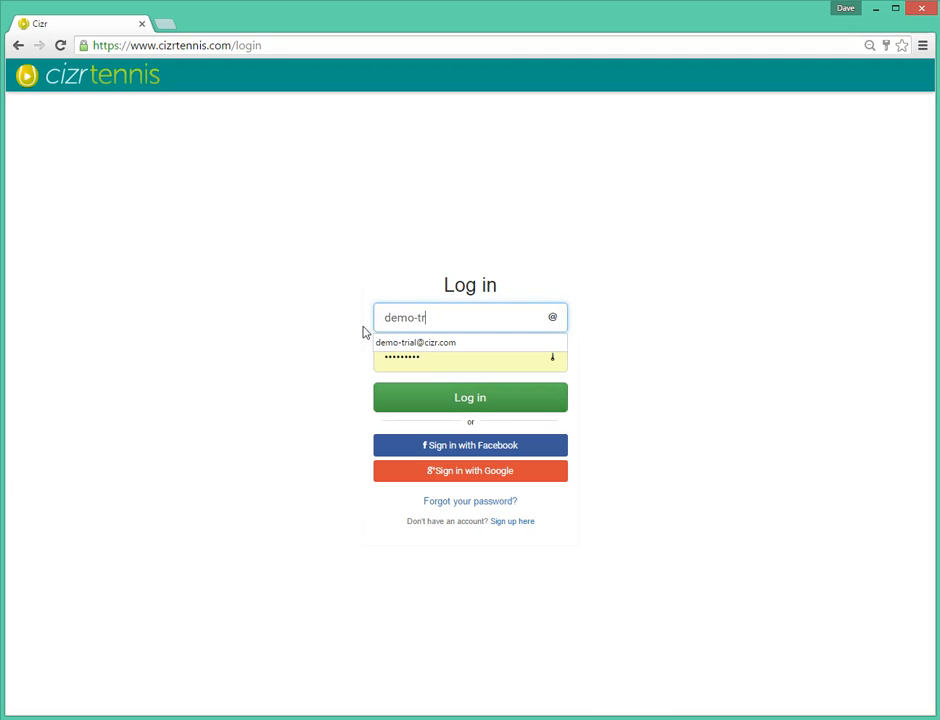
type("i")
key("Down")
key("Return")
key("Tab")
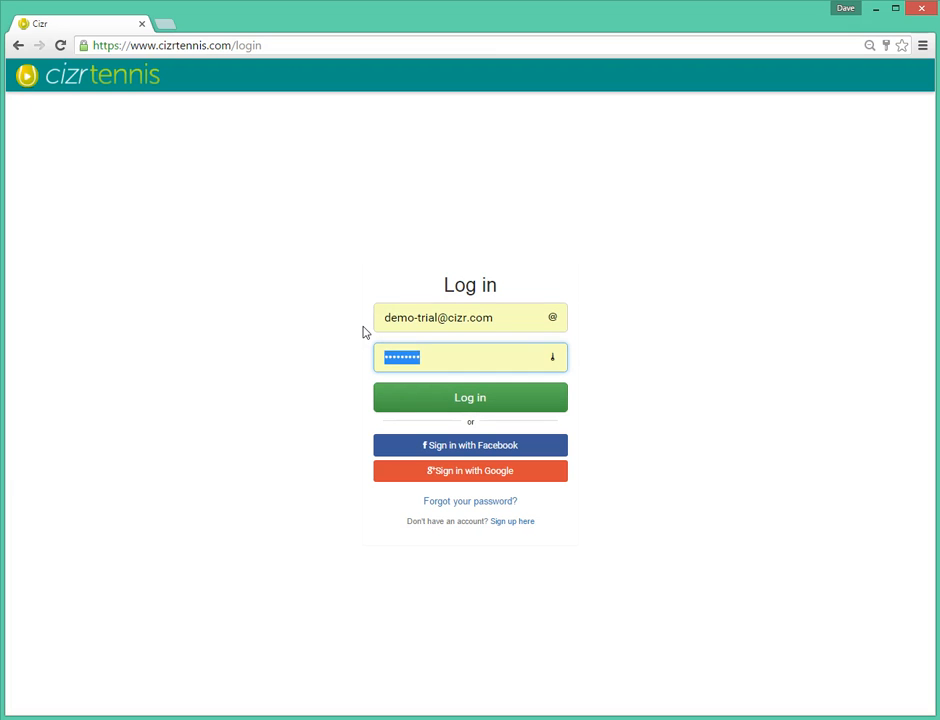
type("•••")
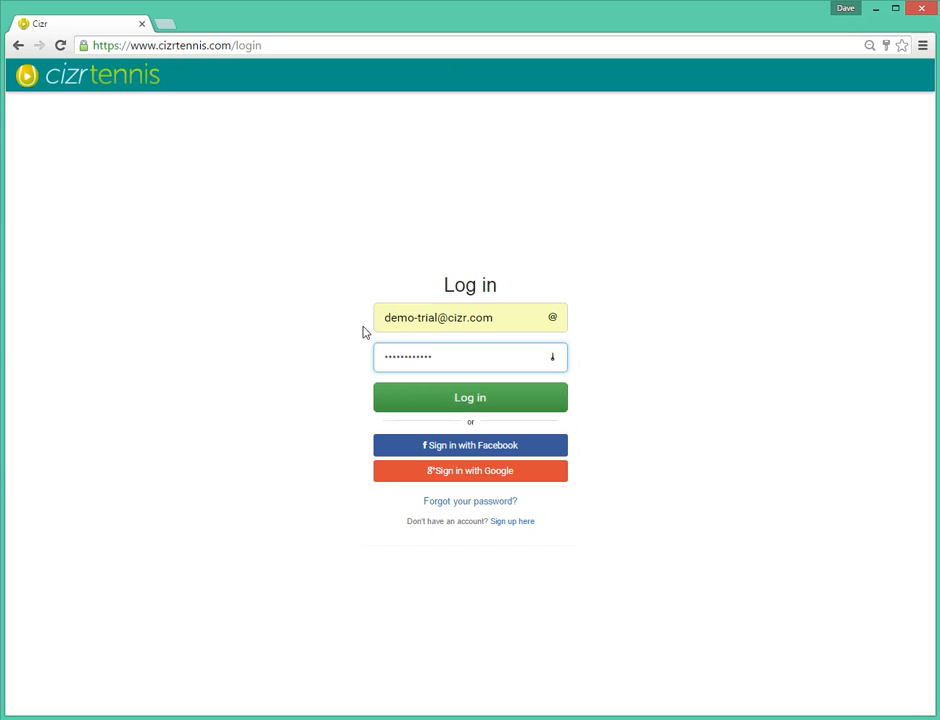
left_click(426, 395)
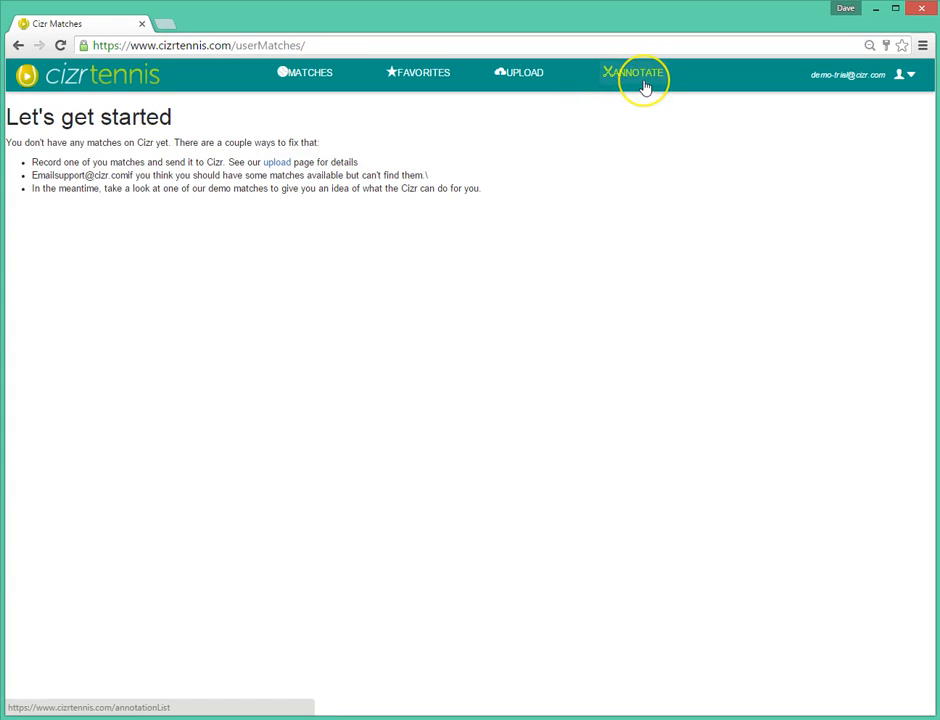
- Open the match annotation page and start the trial annotation
left_click(644, 86)
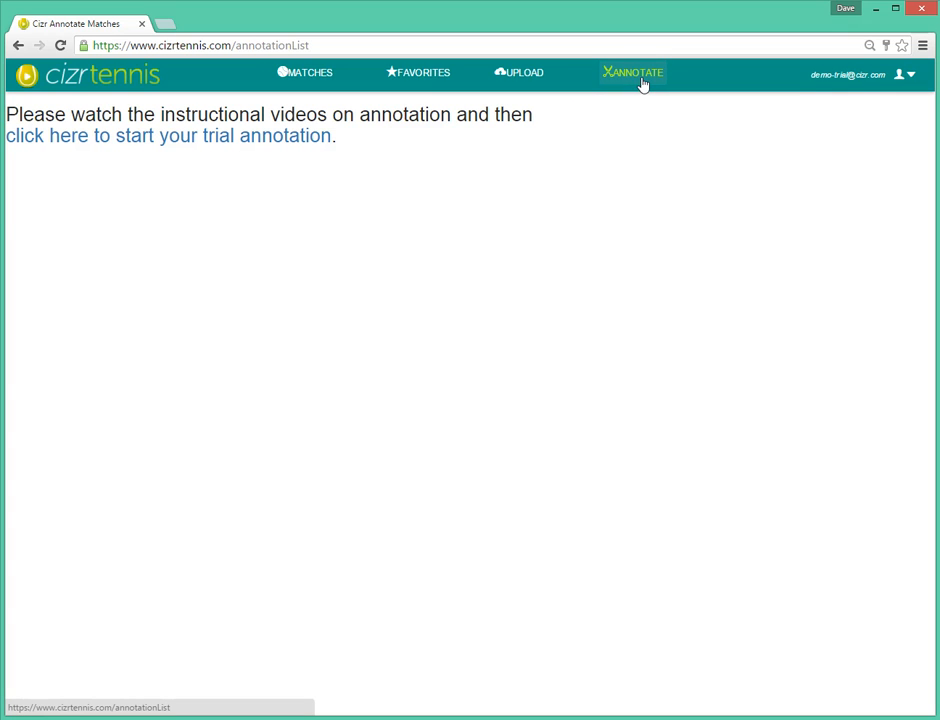
left_click(251, 140)
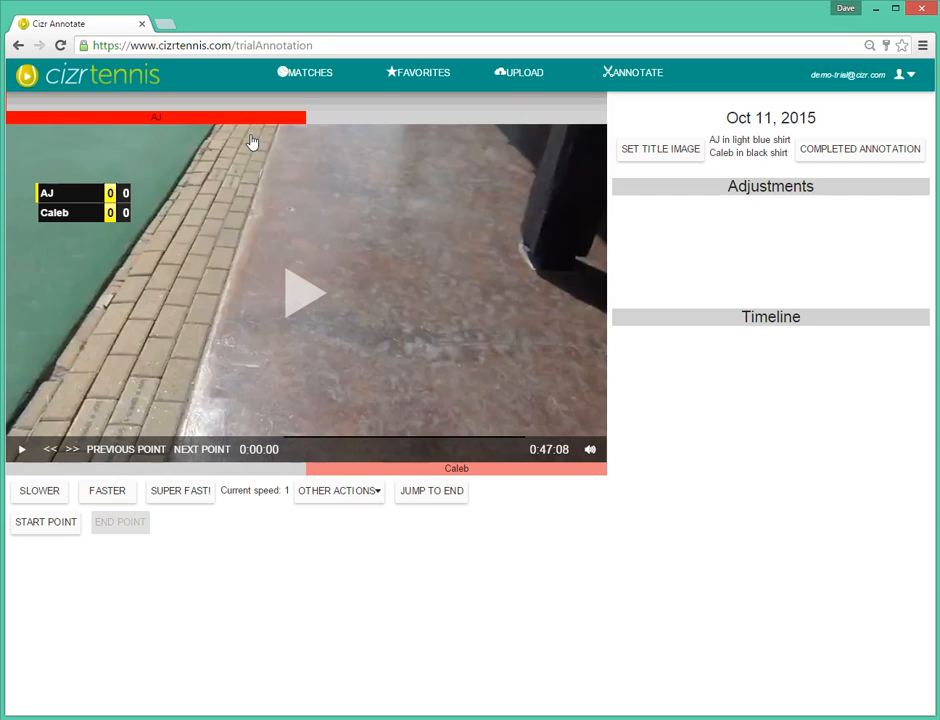
left_click(228, 546)
left_click(256, 498)
- Play the match video briefly, pause it at 0:00:04, and mute its sound
left_click(350, 305)
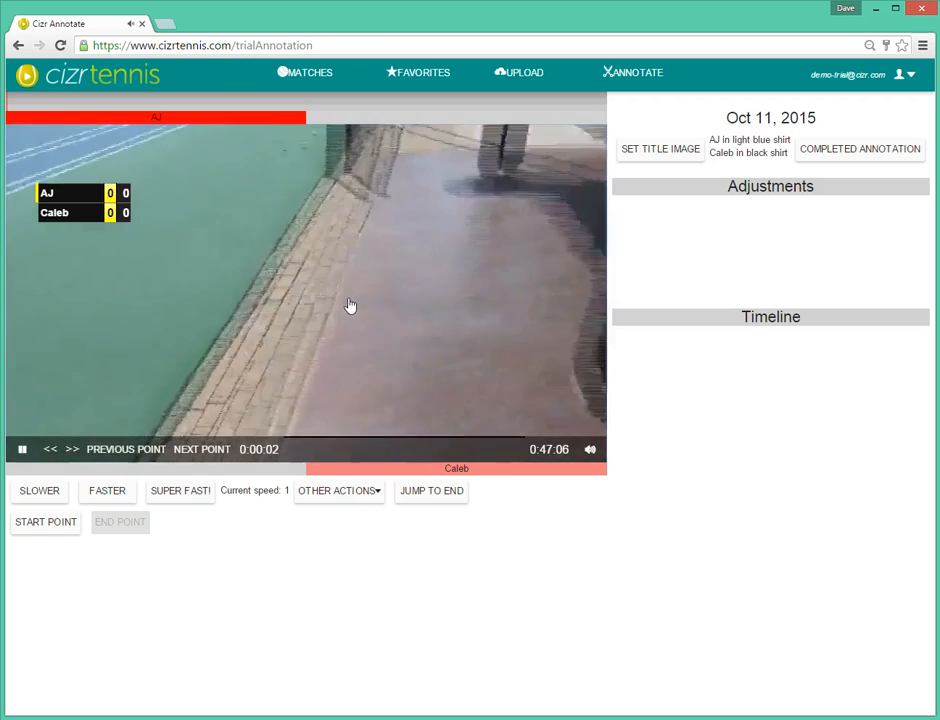
left_click(350, 305)
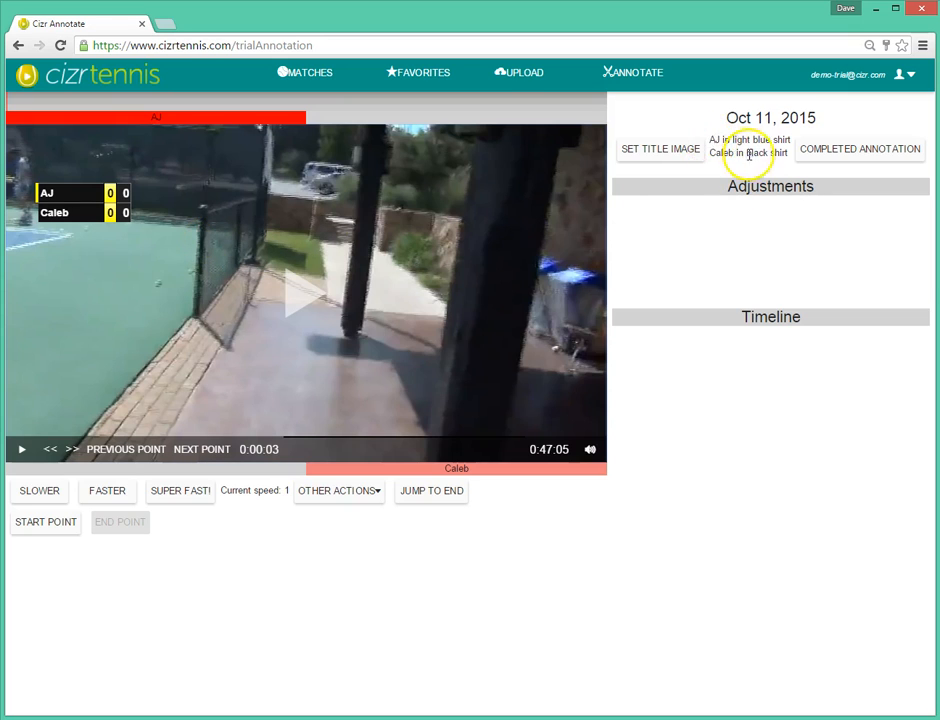
left_click(20, 451)
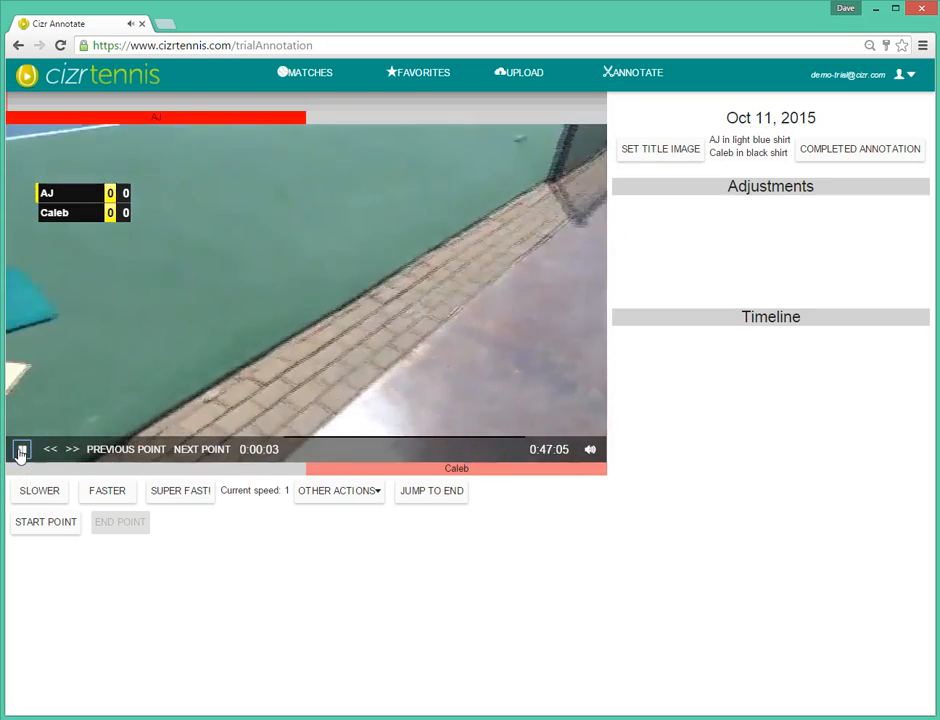
left_click(20, 451)
left_click(590, 449)
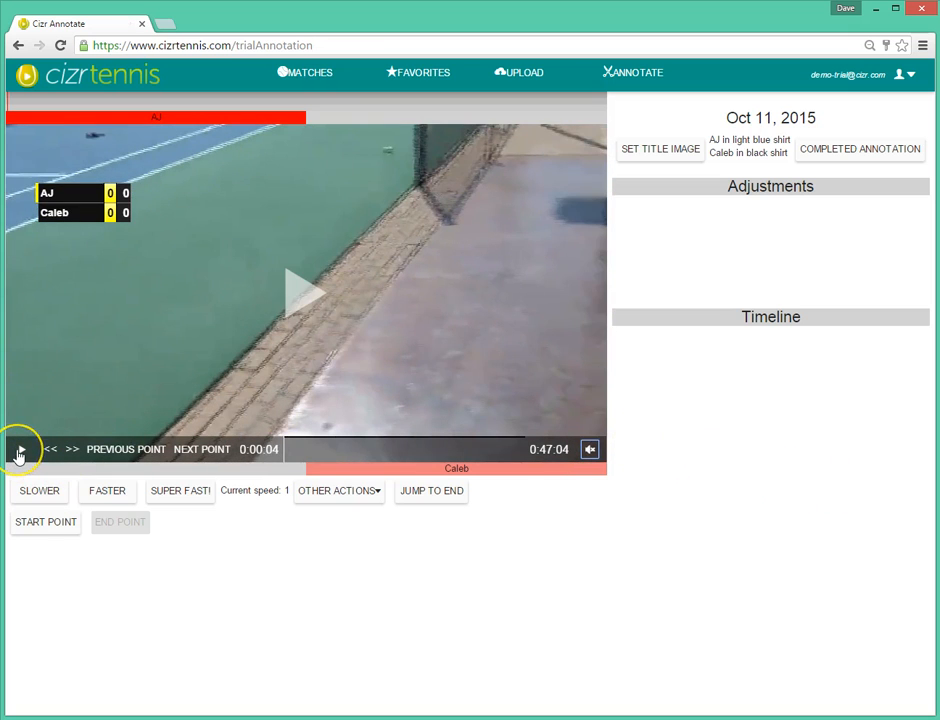
- Skip the match video ahead to the first serve and pause it at 0:02:55
left_click(20, 451)
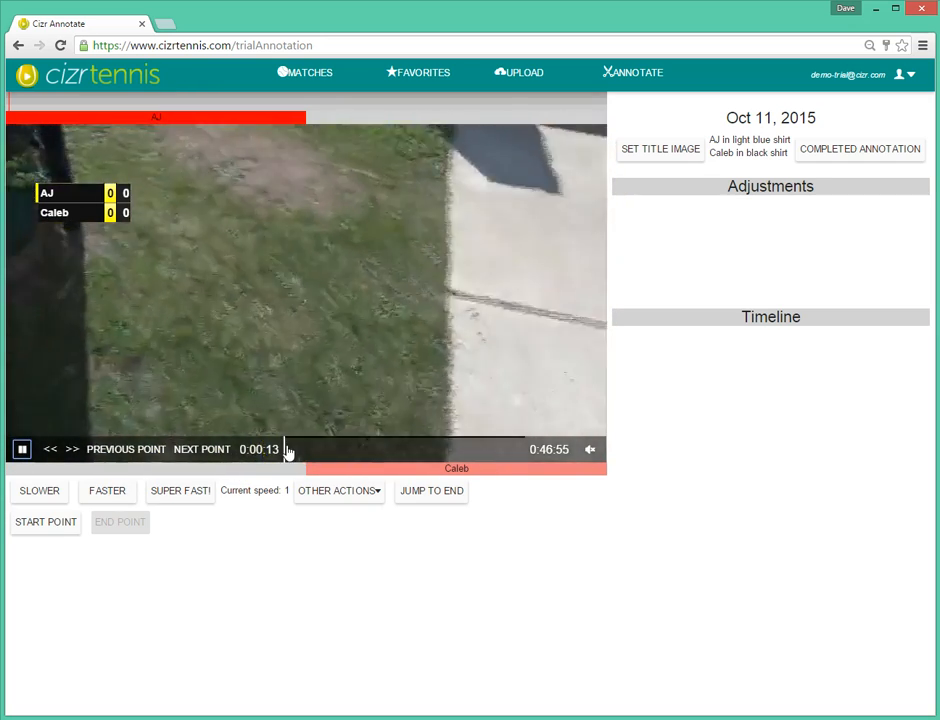
left_click(287, 450)
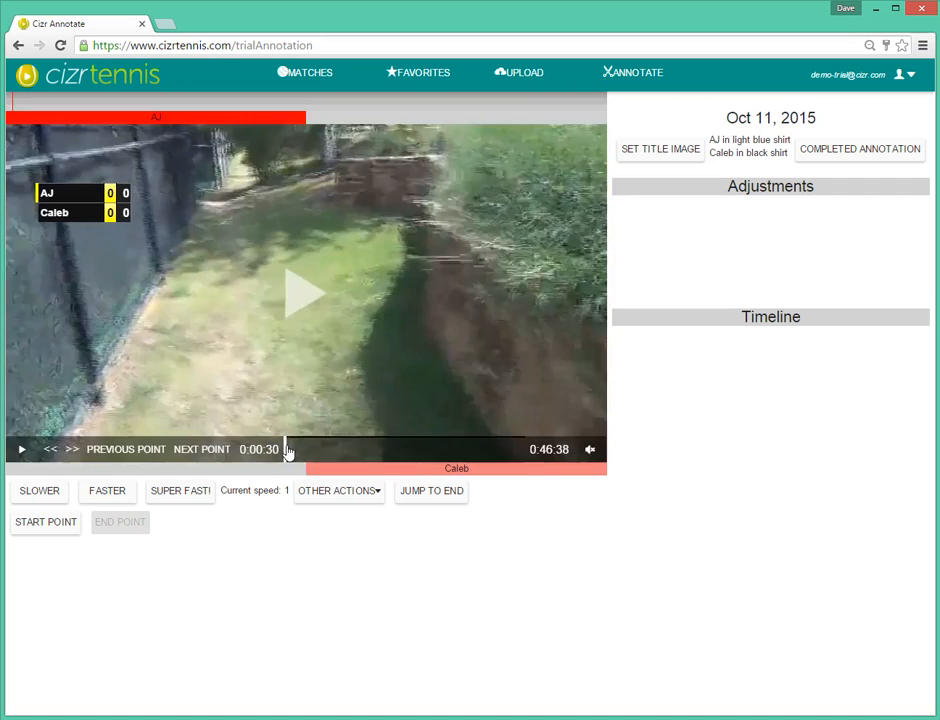
left_click(290, 450)
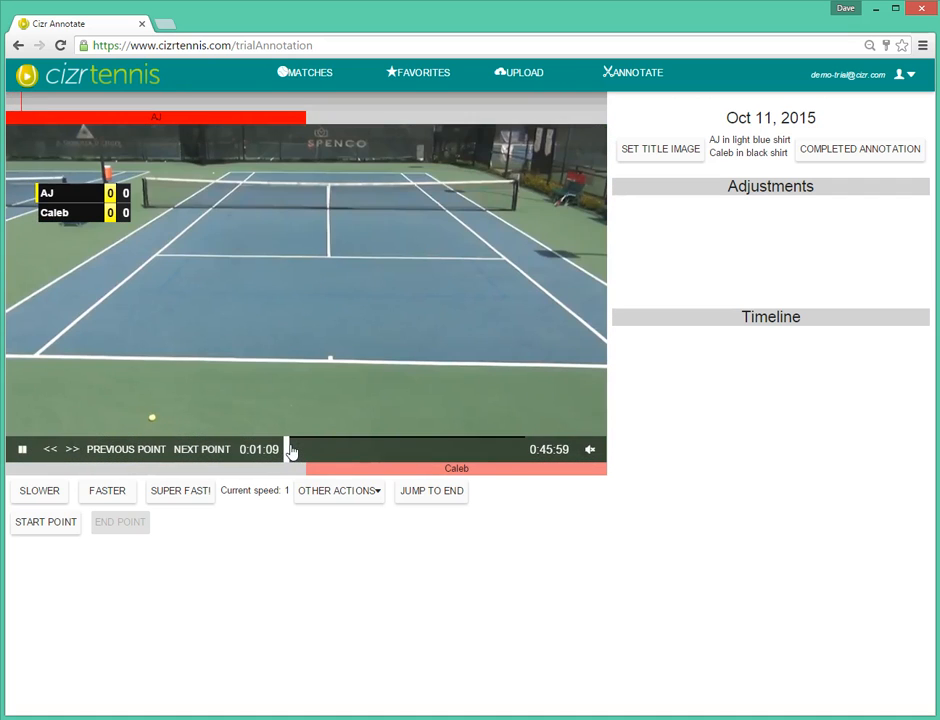
left_click(291, 451)
left_click(293, 453)
left_click(299, 451)
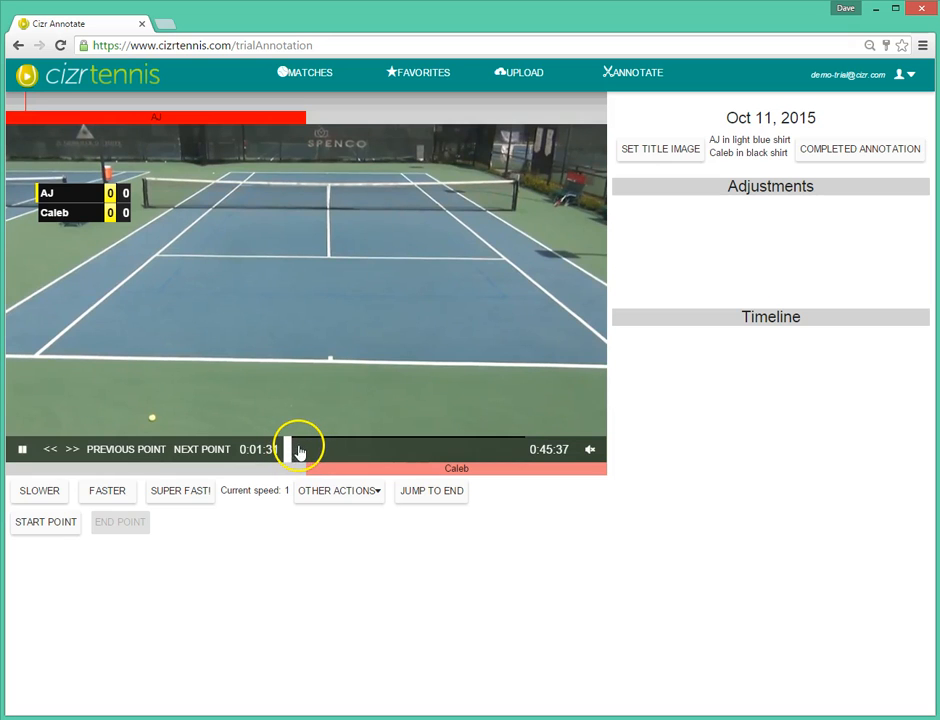
left_click(299, 451)
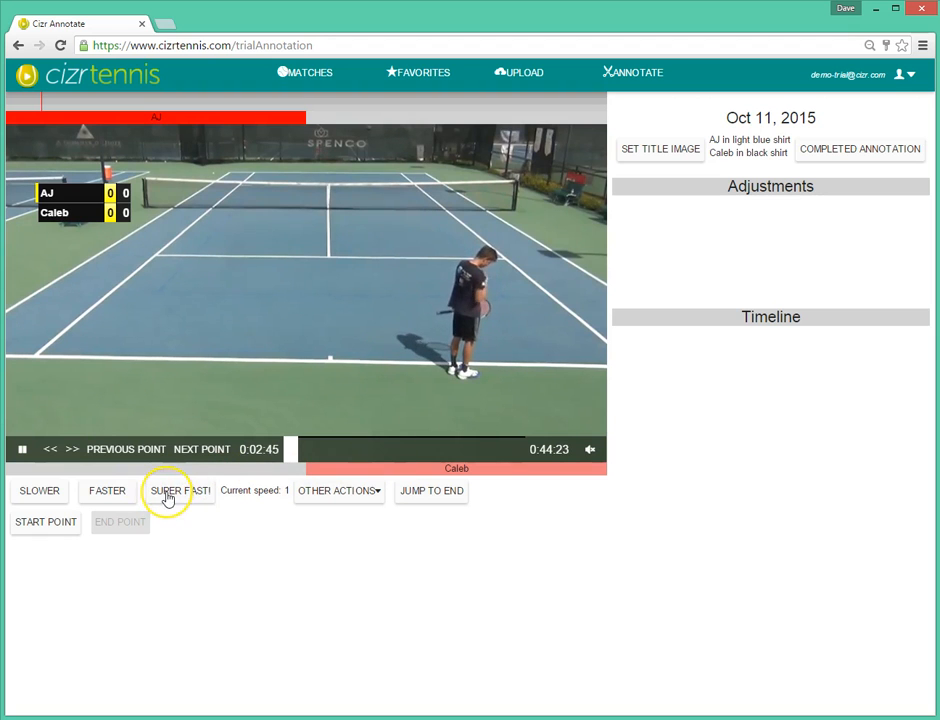
left_click(168, 497)
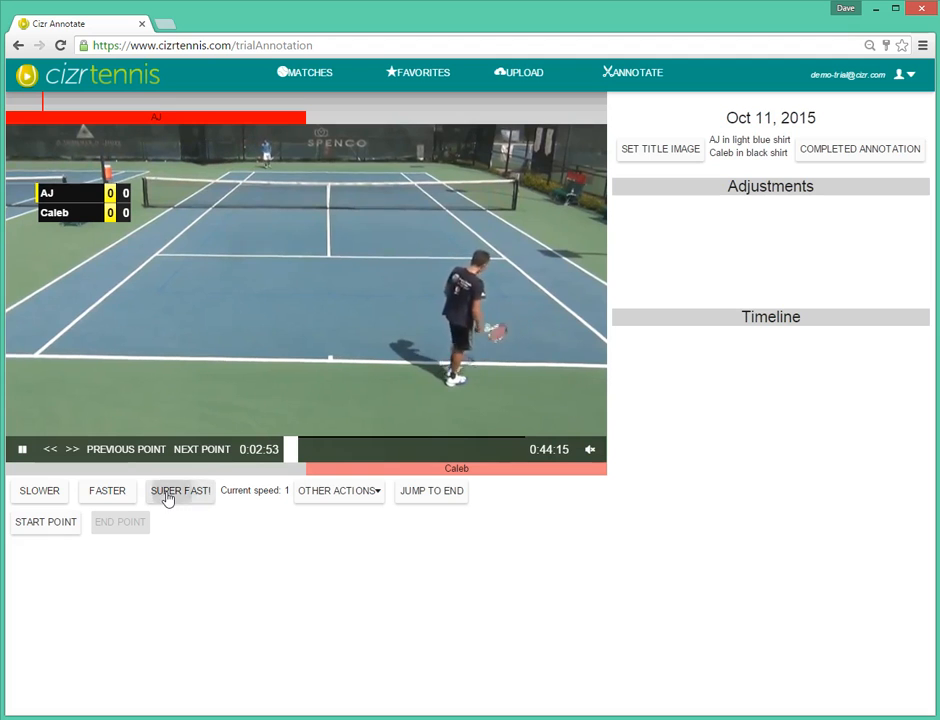
left_click(22, 449)
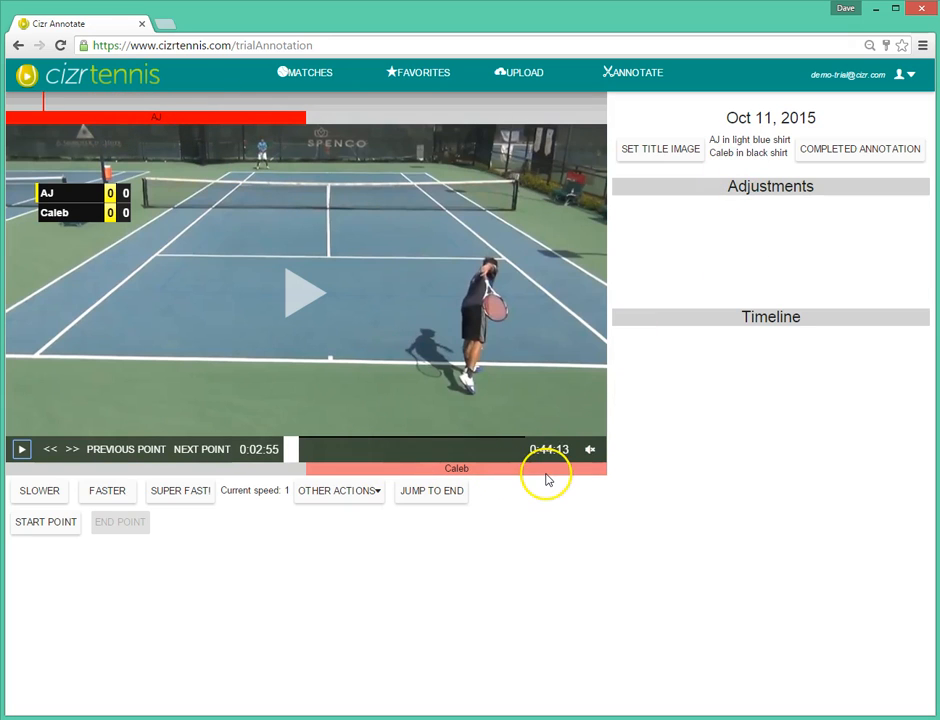
- Try a change of sides at the first serve and remove that adjustment again
left_click(375, 494)
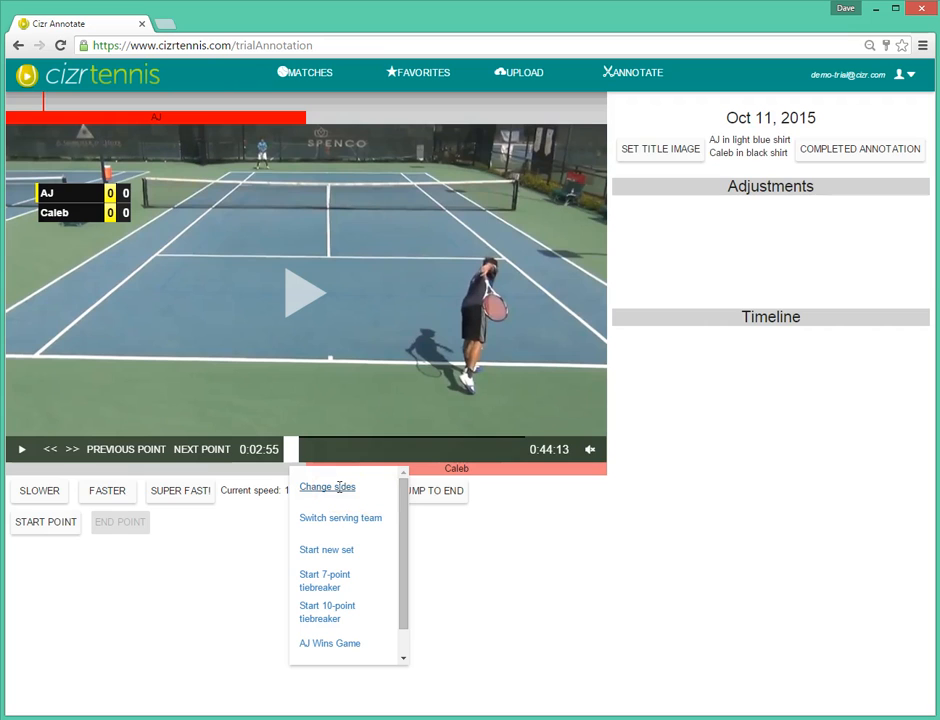
left_click(340, 487)
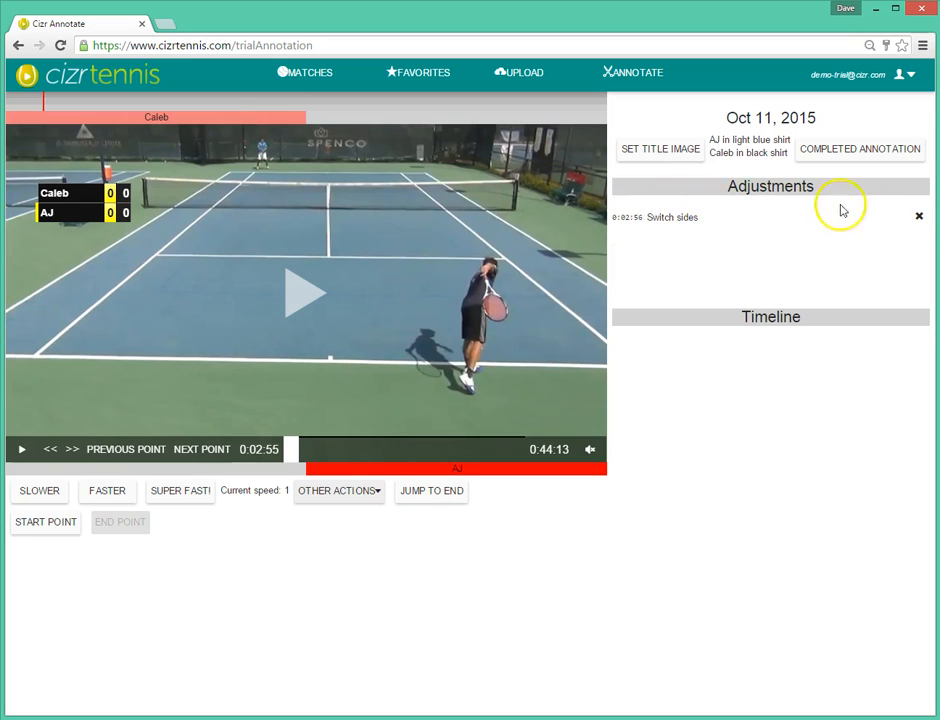
left_click(918, 218)
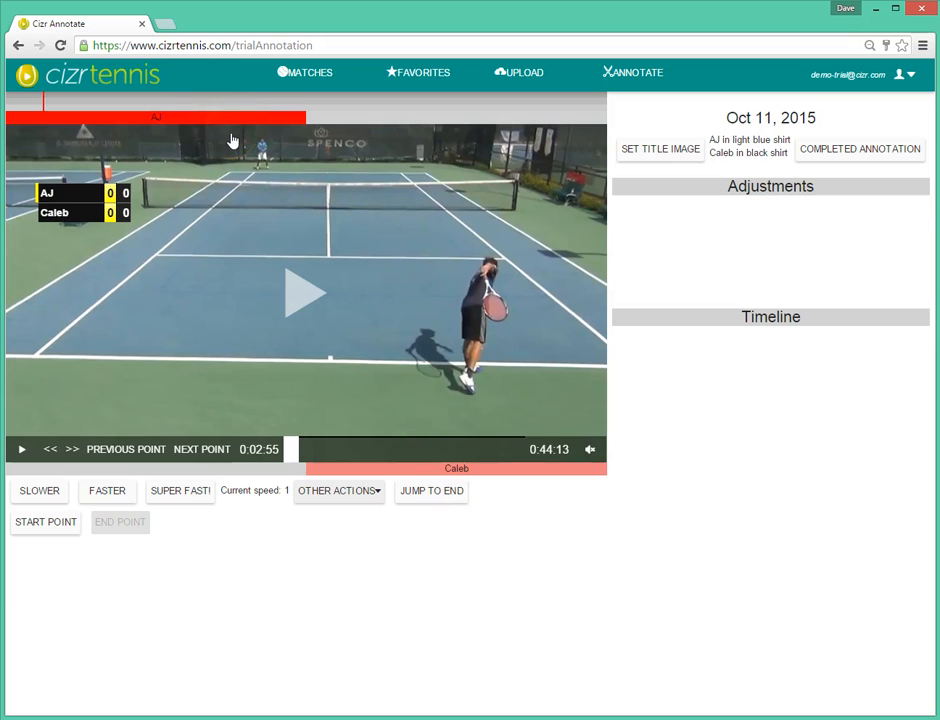
- Switch the serving team at the first serve so that the player in the black shirt serves
left_click(286, 130)
left_click(376, 491)
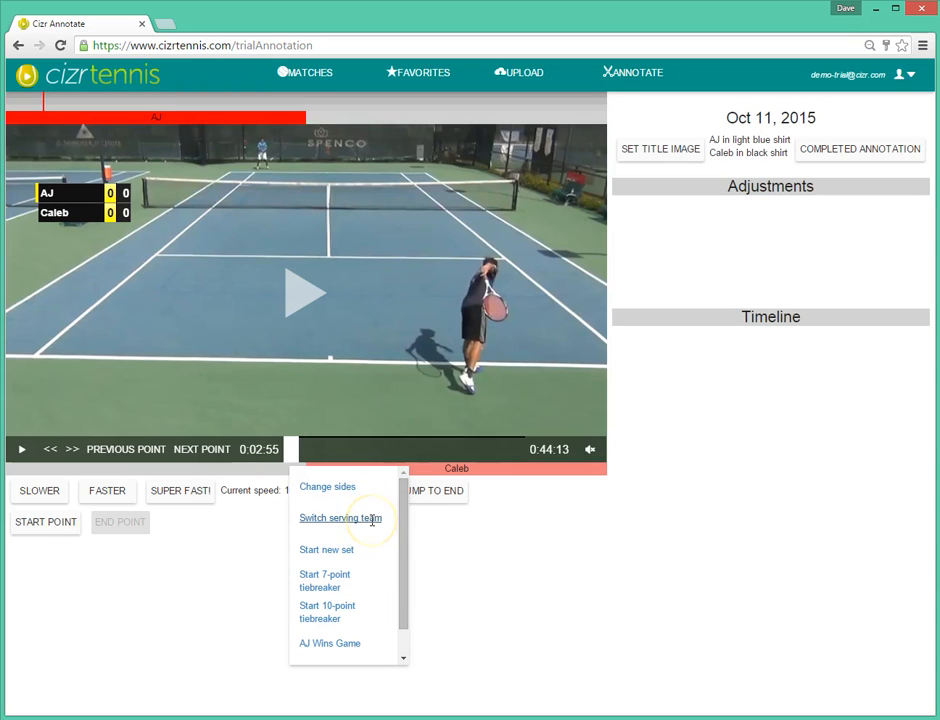
left_click(372, 519)
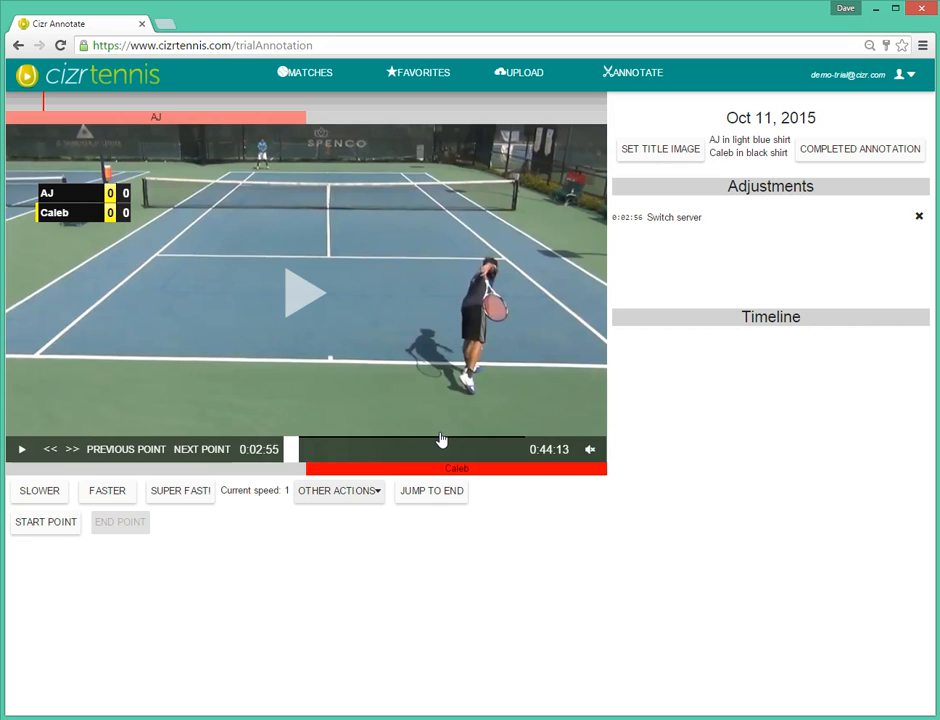
left_click(362, 491)
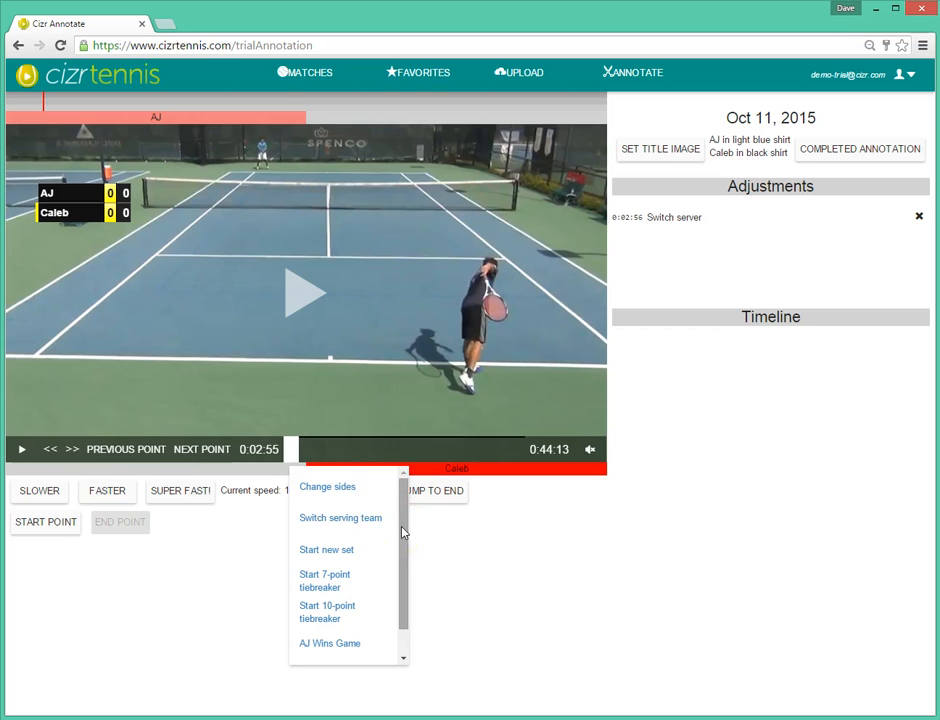
scroll(401, 537, "down", 1)
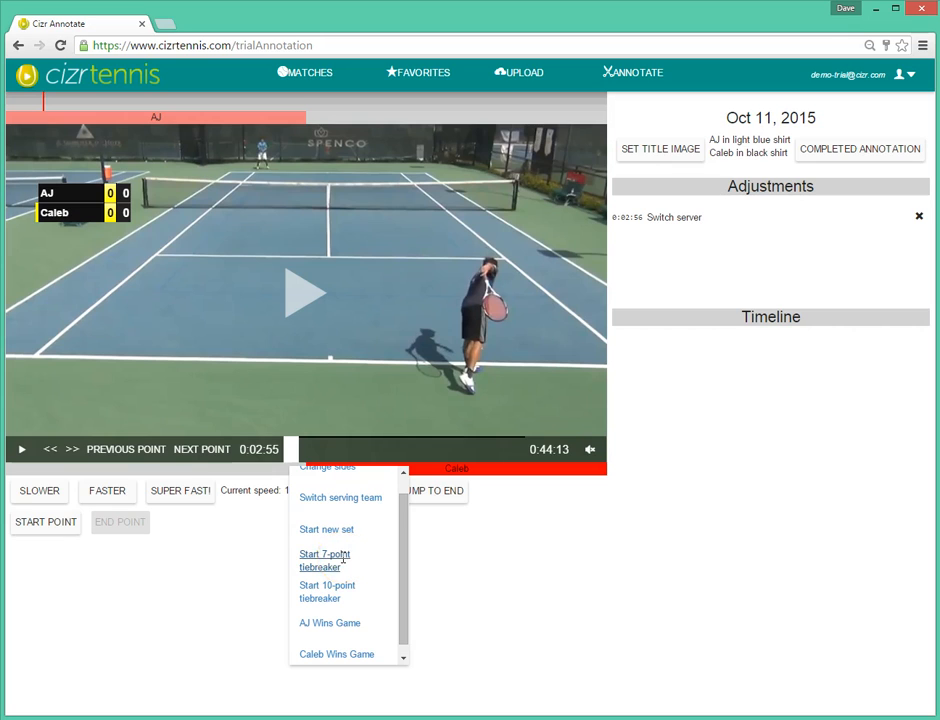
left_click(271, 548)
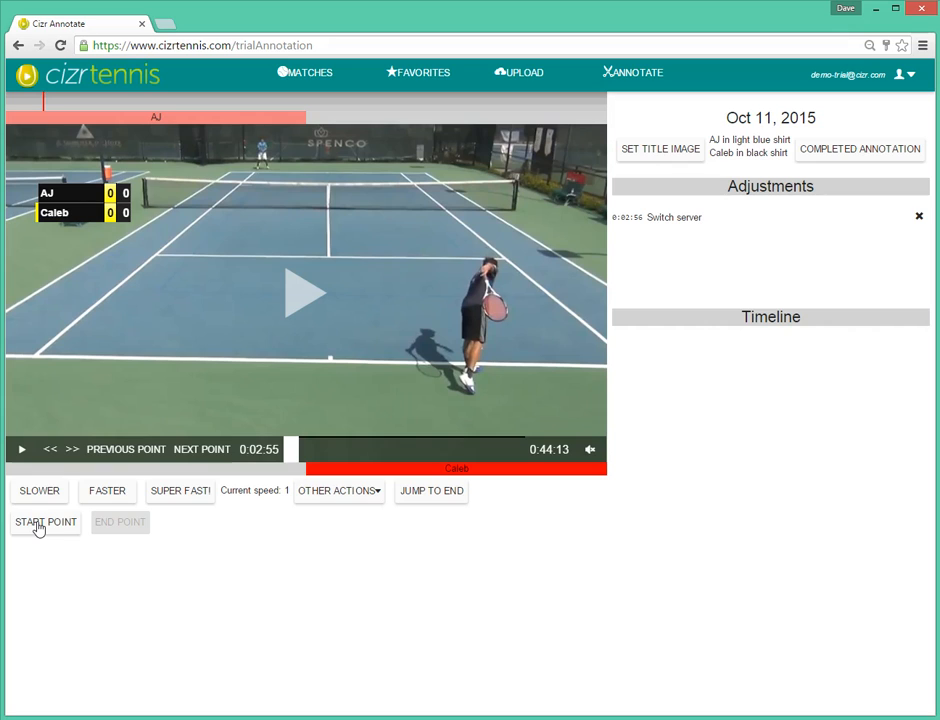
- Play the match from the first serve and mark the first point's start at 0:02:57 and end at 0:03:05
left_click(22, 452)
left_click(45, 523)
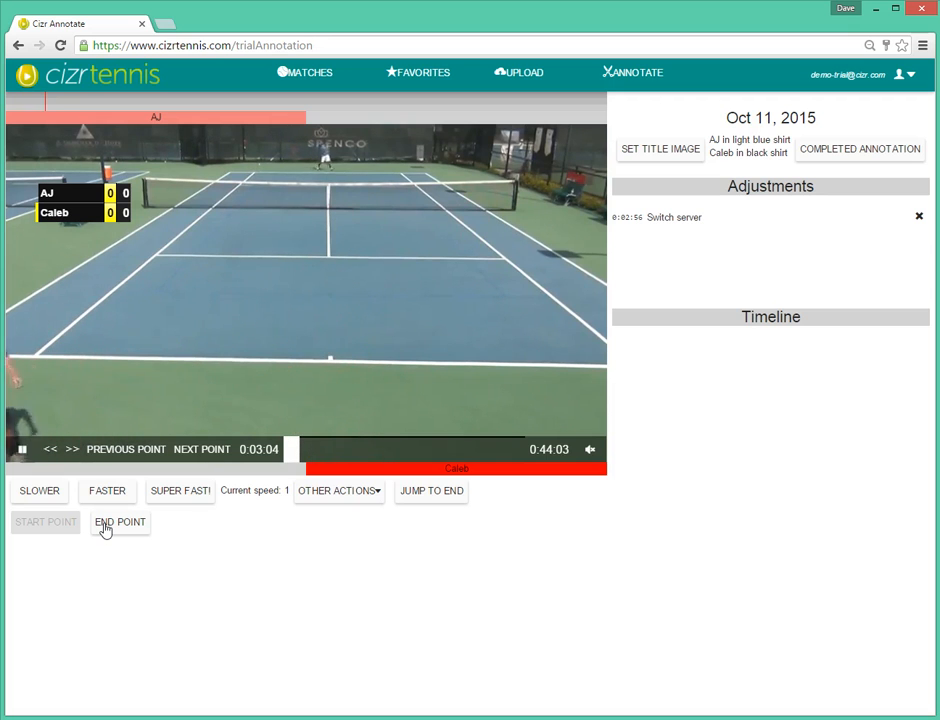
left_click(105, 527)
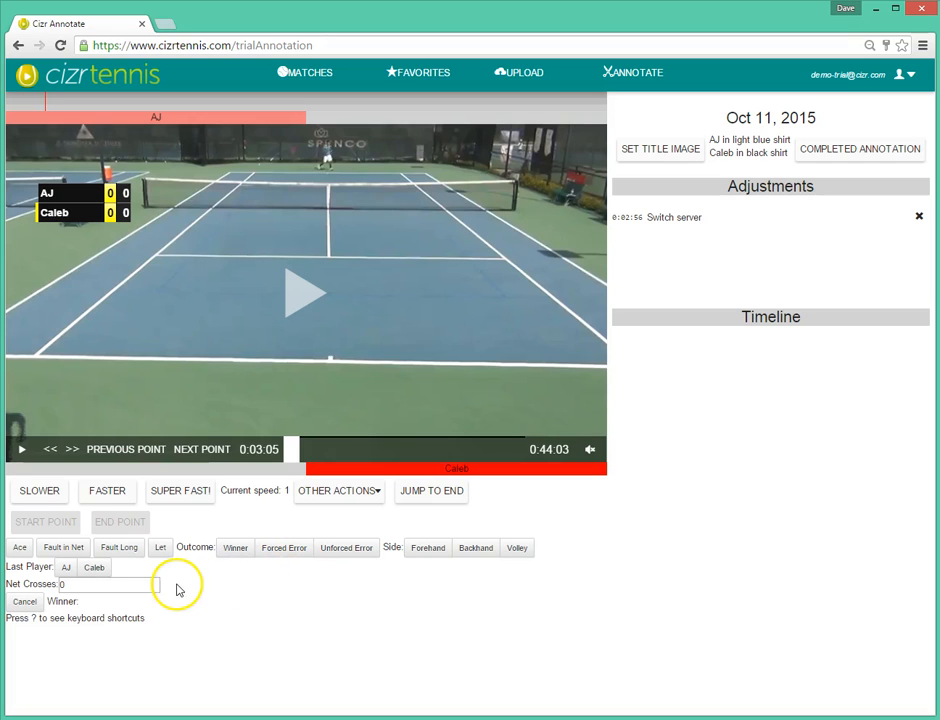
- Record the first point as a forehand unforced error by the player in light blue, with 4 net crosses
left_click(103, 571)
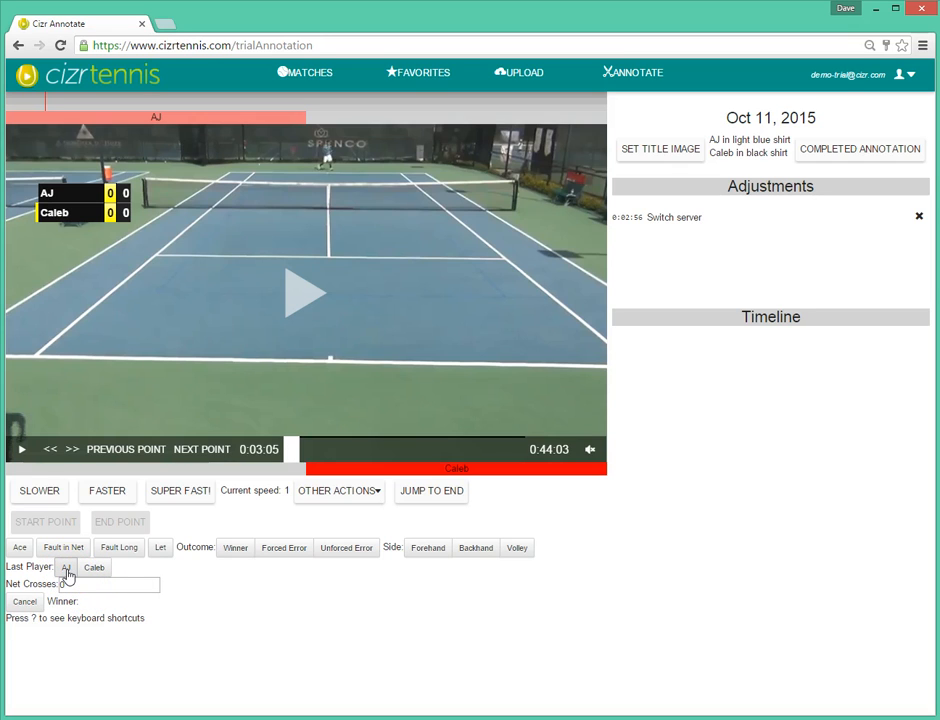
left_click(64, 570)
left_click(358, 552)
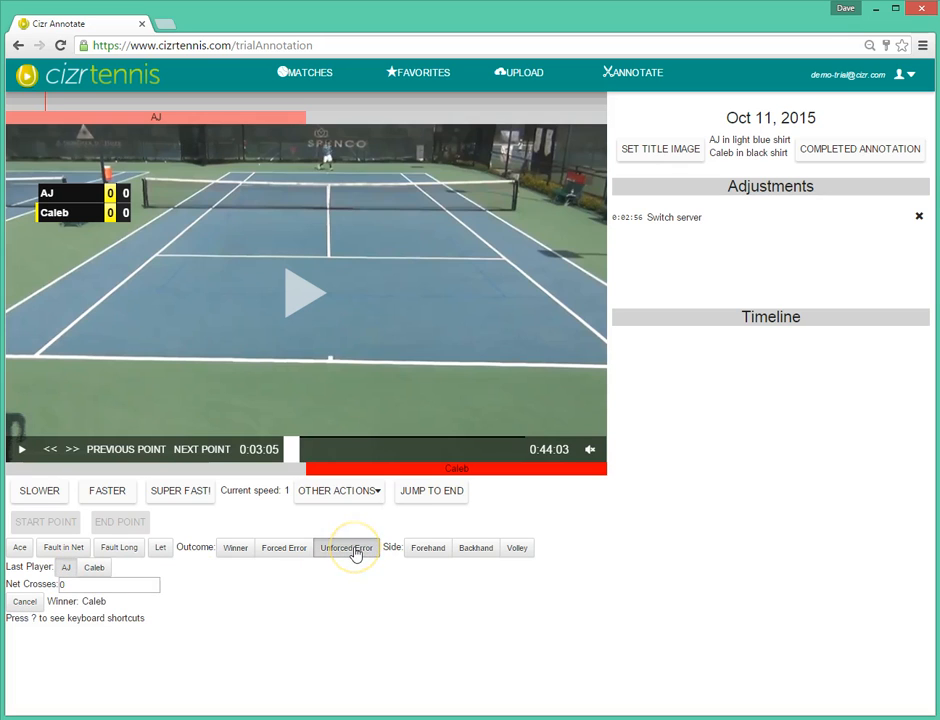
left_click(415, 552)
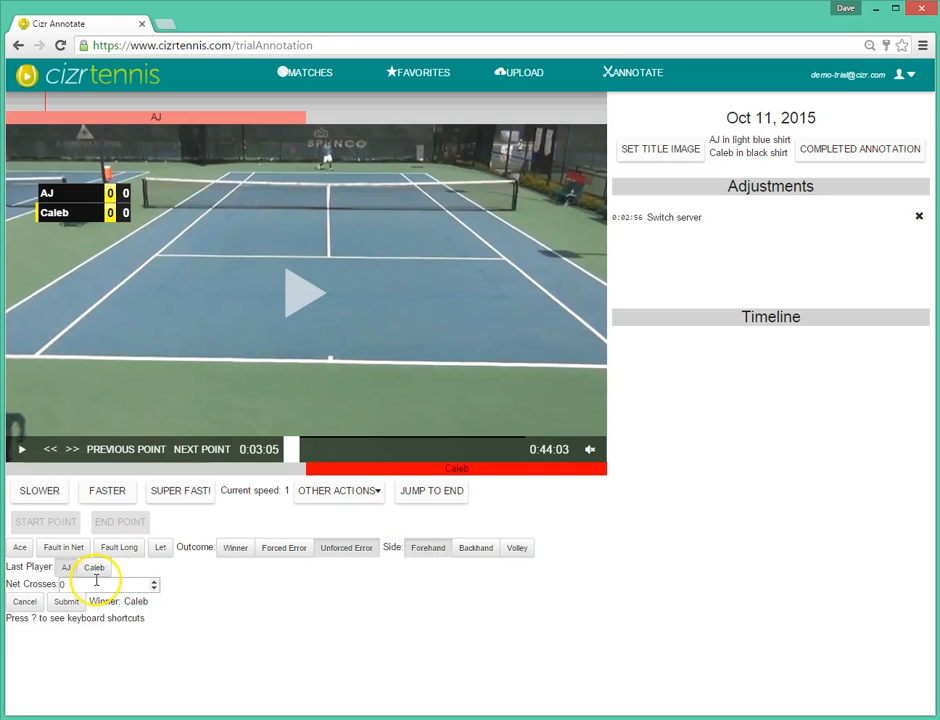
left_click(46, 585)
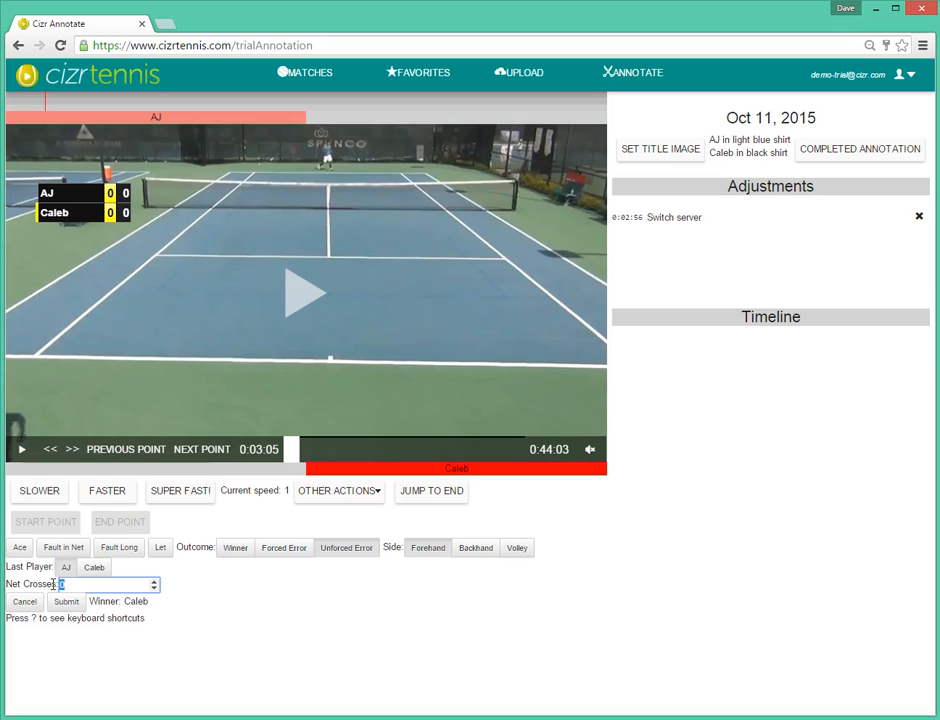
type("4")
left_click(62, 604)
left_click(64, 606)
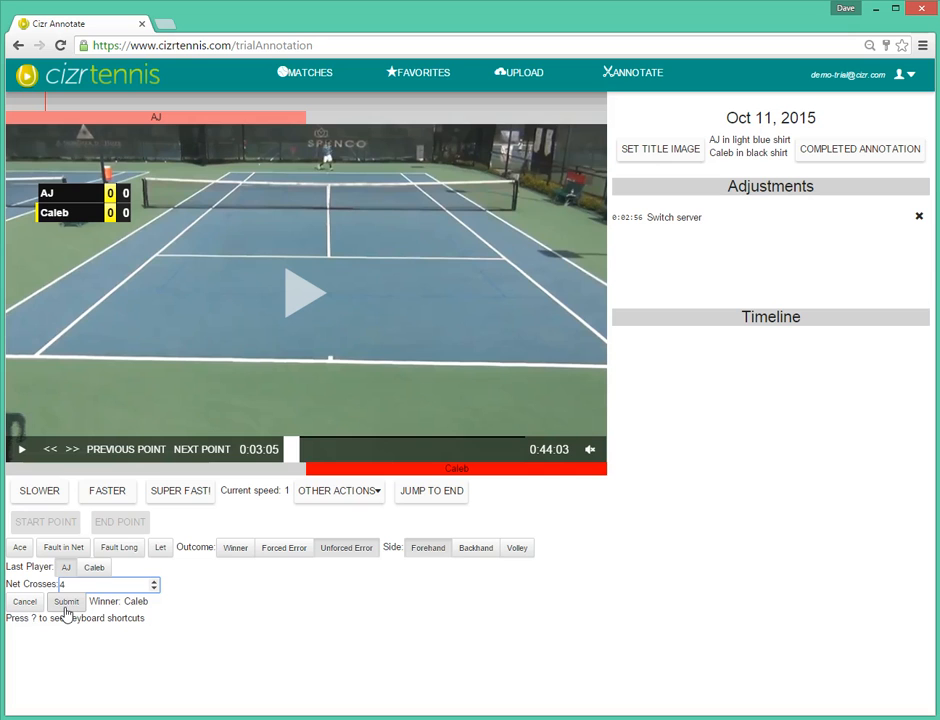
key("Return")
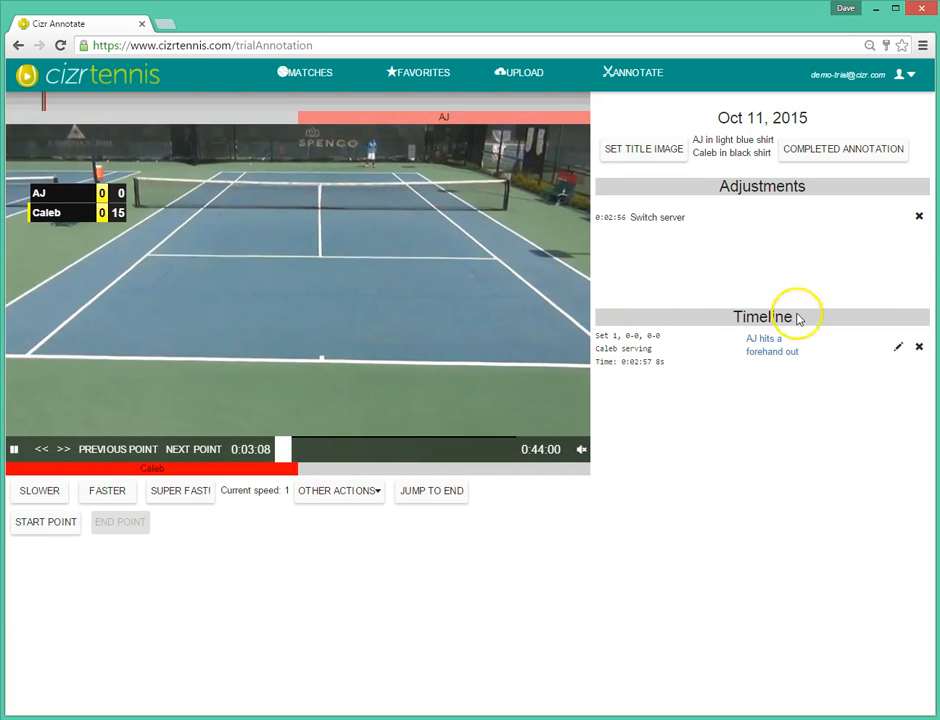
- Mark the start of the second point at 0:03:18 and its end at 0:03:23
left_click(57, 523)
left_click(106, 523)
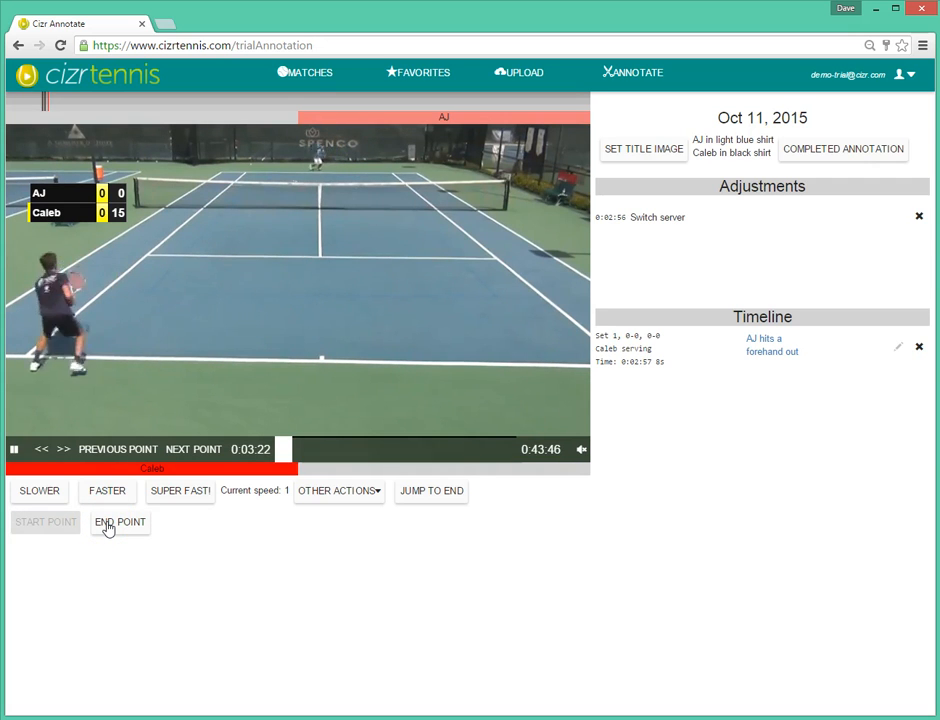
left_click(108, 524)
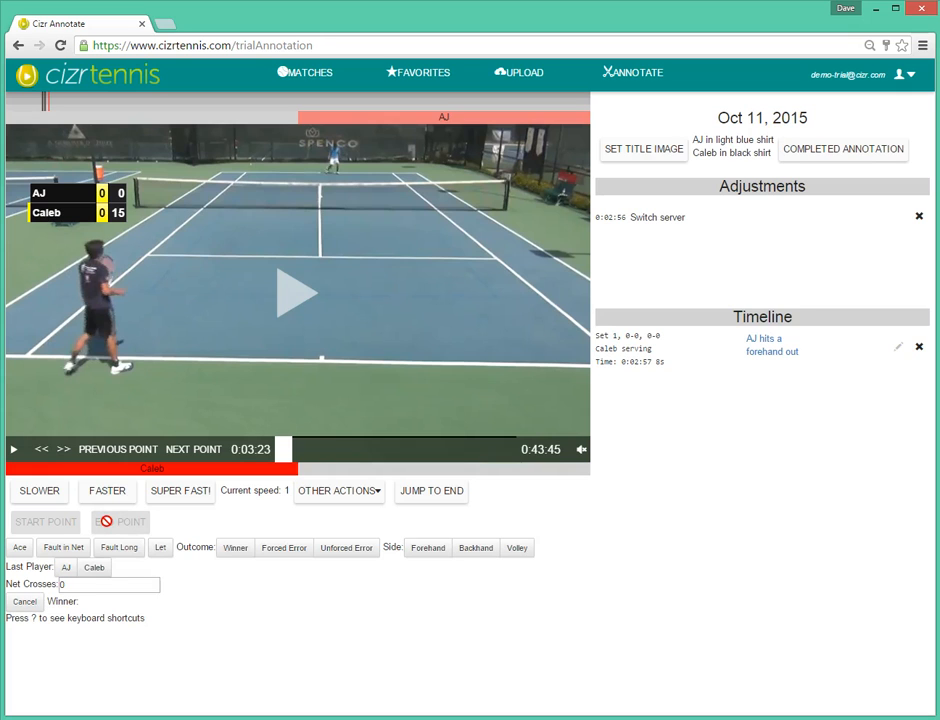
- Record the second point as a backhand unforced error by the player in black, with 2 net crosses
left_click_drag(85, 587, 40, 589)
type("2")
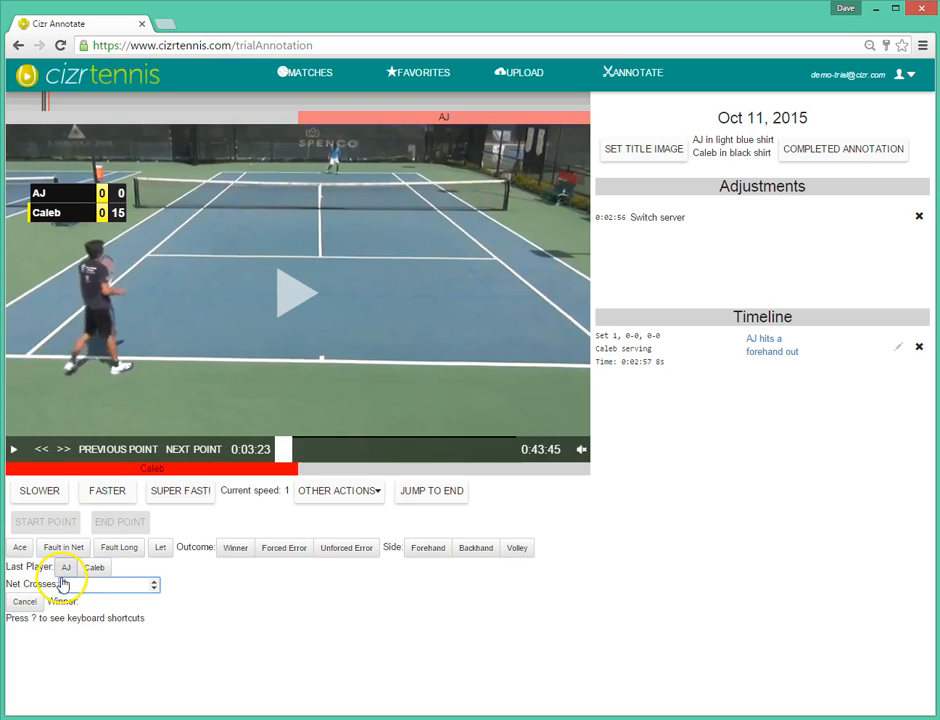
left_click(94, 567)
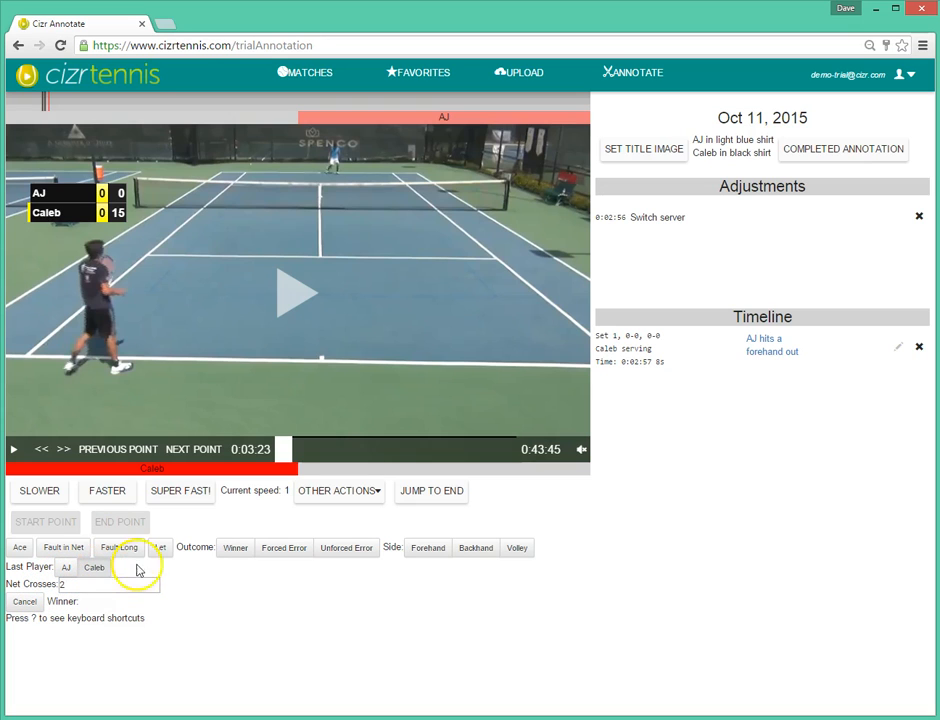
left_click(346, 548)
left_click(468, 556)
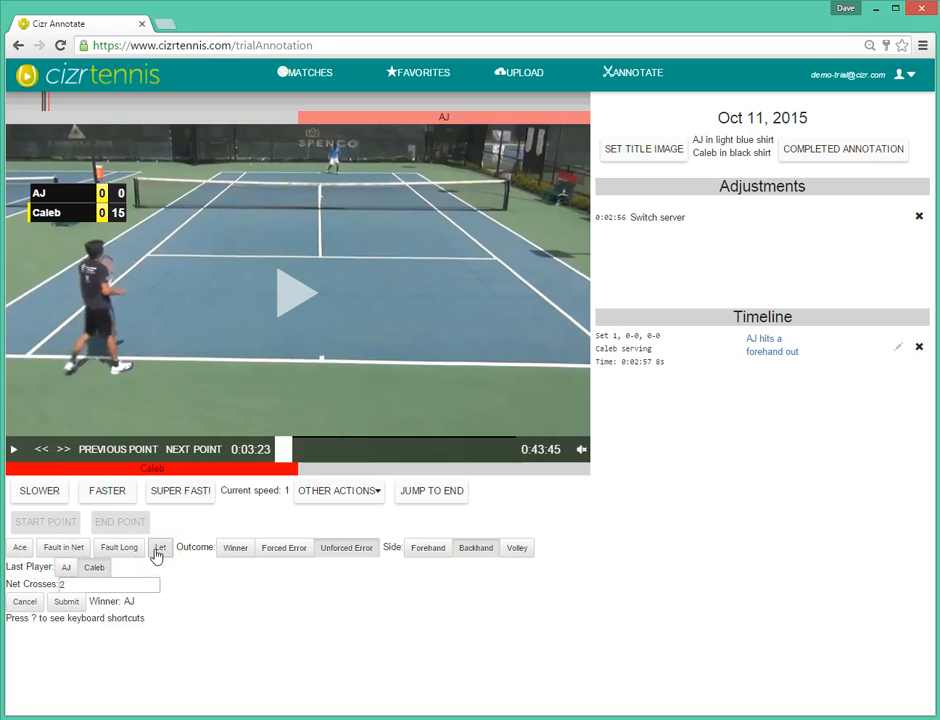
left_click(67, 603)
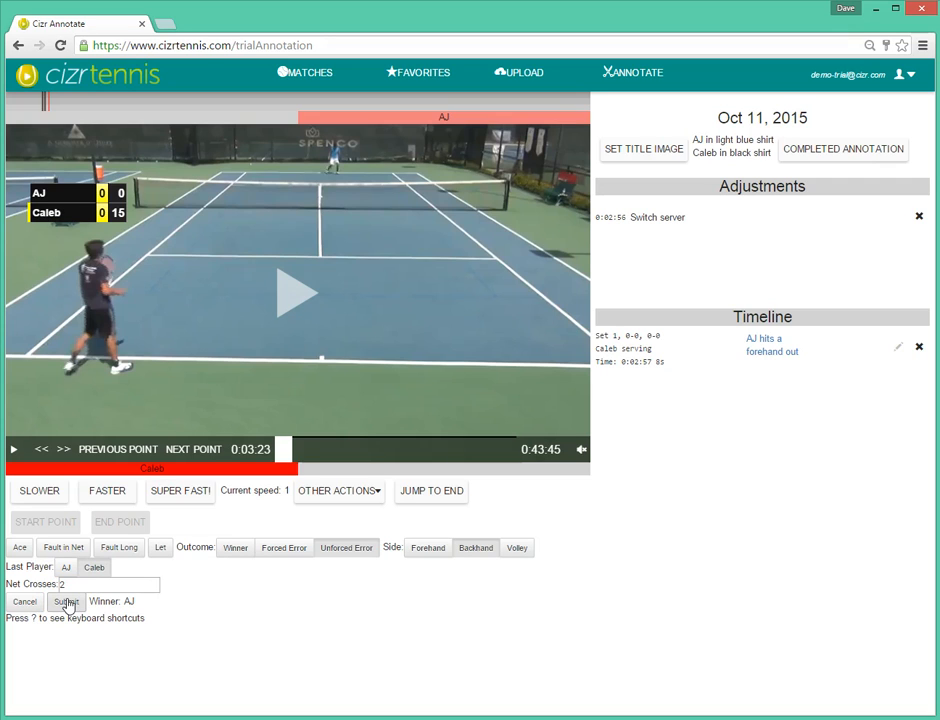
left_click(68, 604)
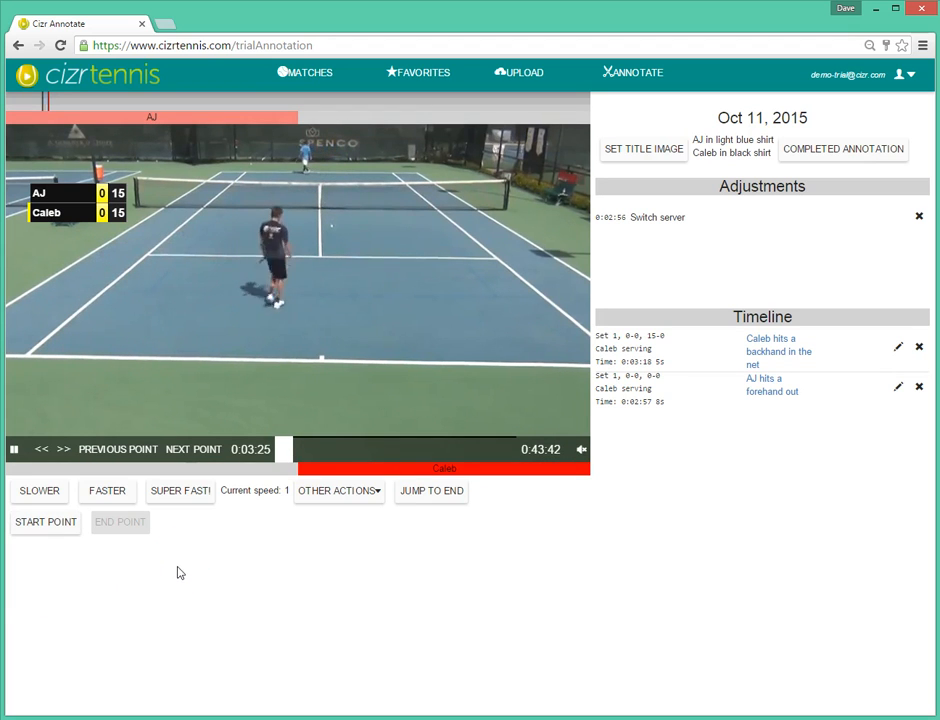
- Fast-forward to the next serve, mark it from 0:03:43, and record it as a fault in the net
left_click(180, 492)
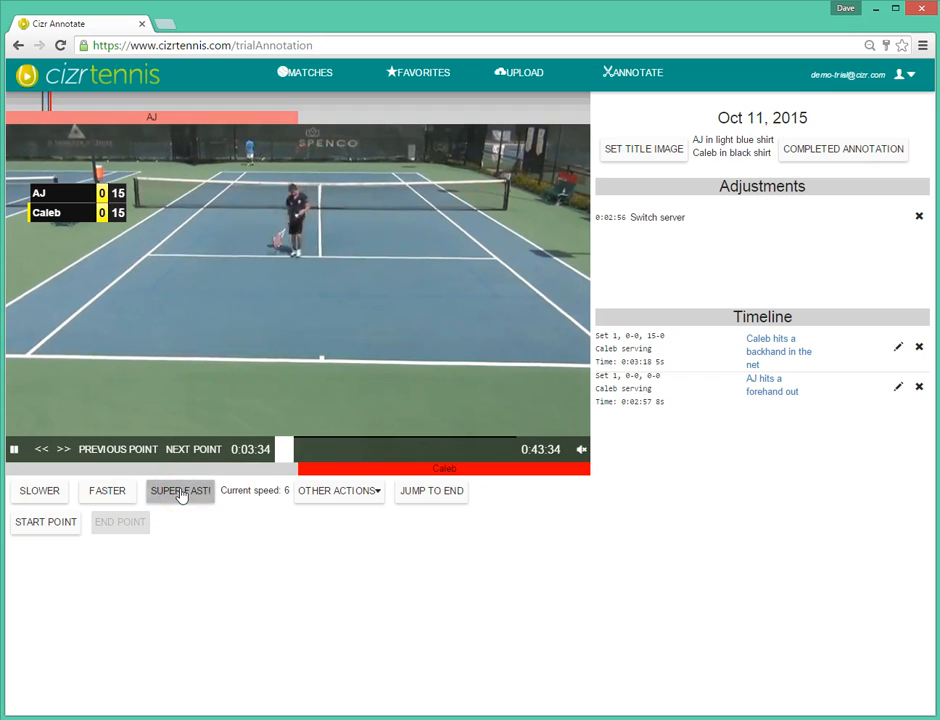
left_click(98, 606)
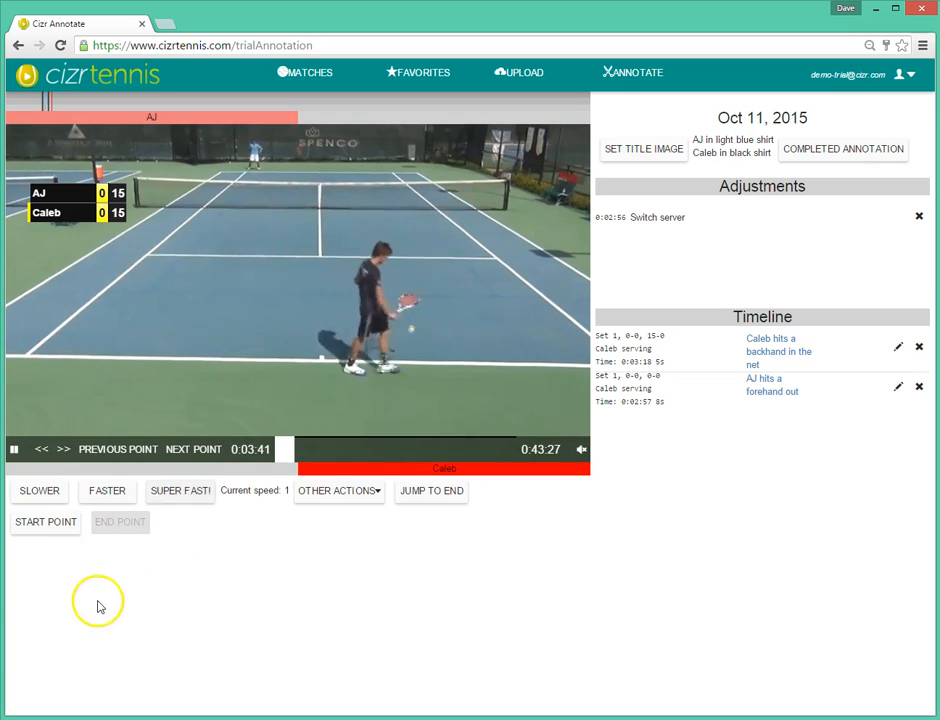
left_click(62, 526)
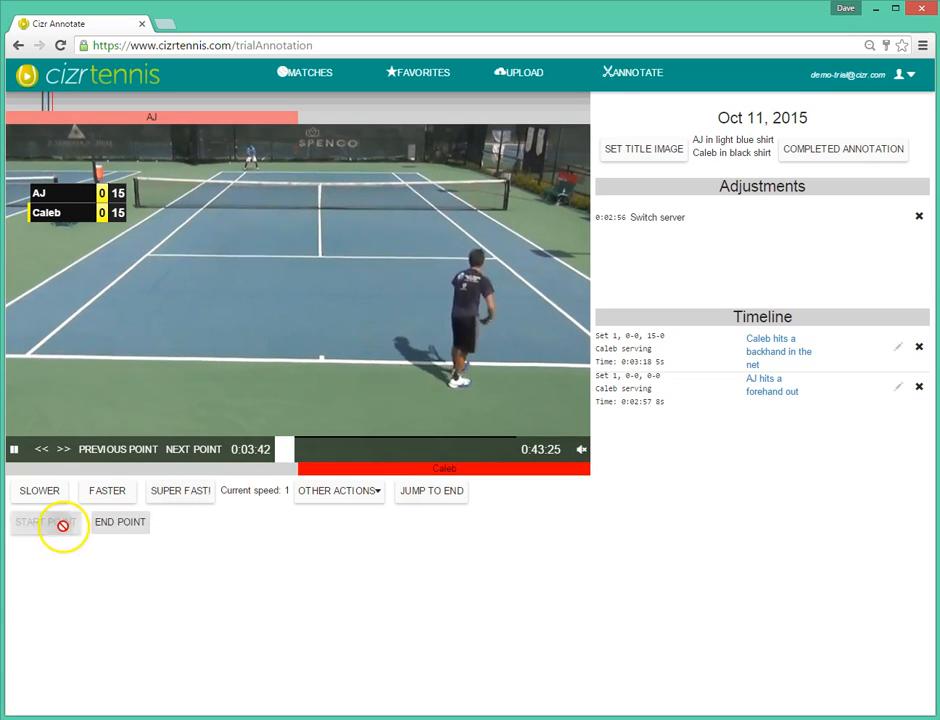
left_click(125, 530)
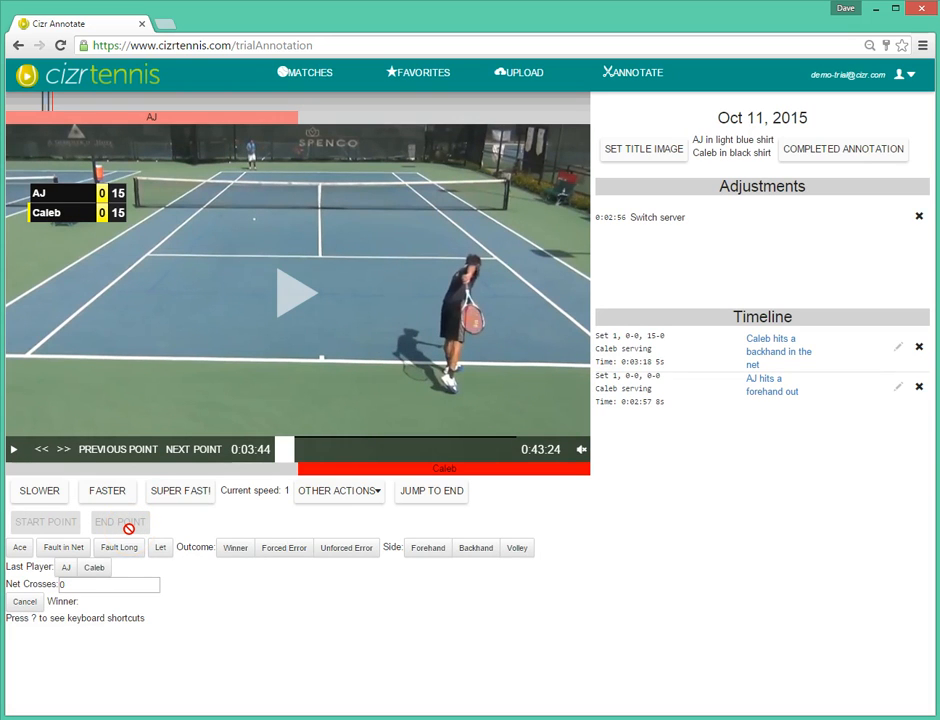
left_click(70, 553)
- Mark the start of the second-serve point at 0:03:48 and its end at 0:03:50
left_click(67, 531)
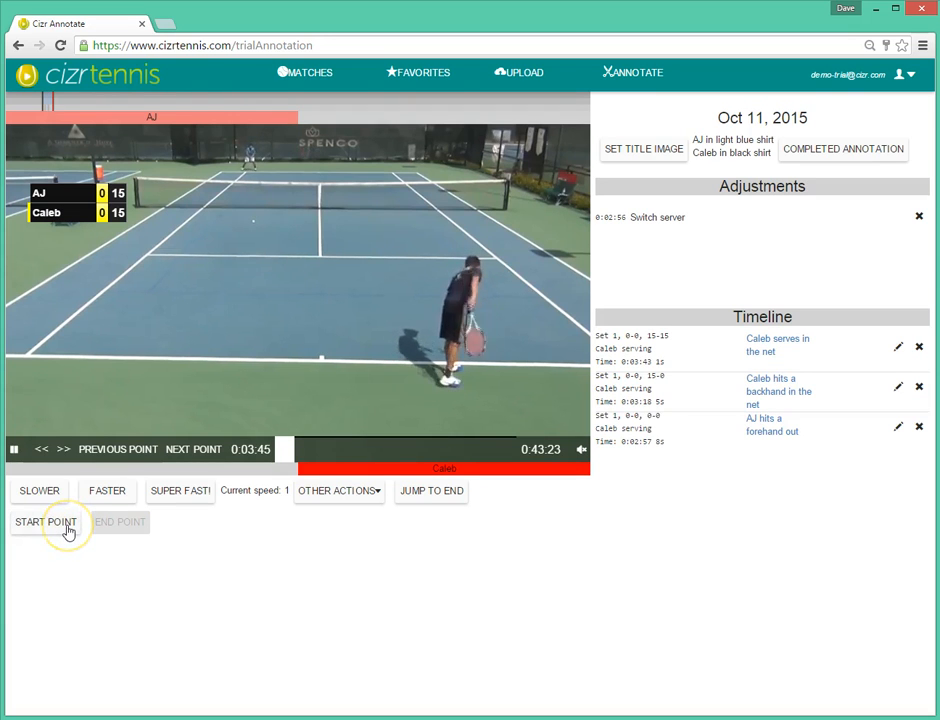
left_click(66, 531)
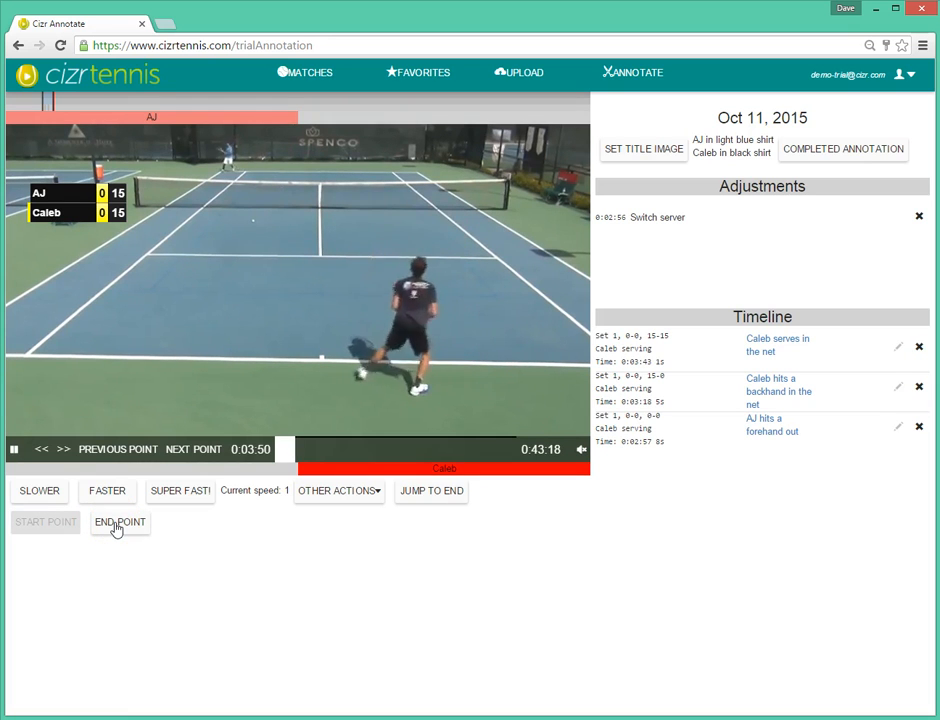
left_click(116, 523)
- Record the second-serve point as a forehand unforced error by the player in light blue, with 2 net crosses
left_click_drag(92, 581, 58, 586)
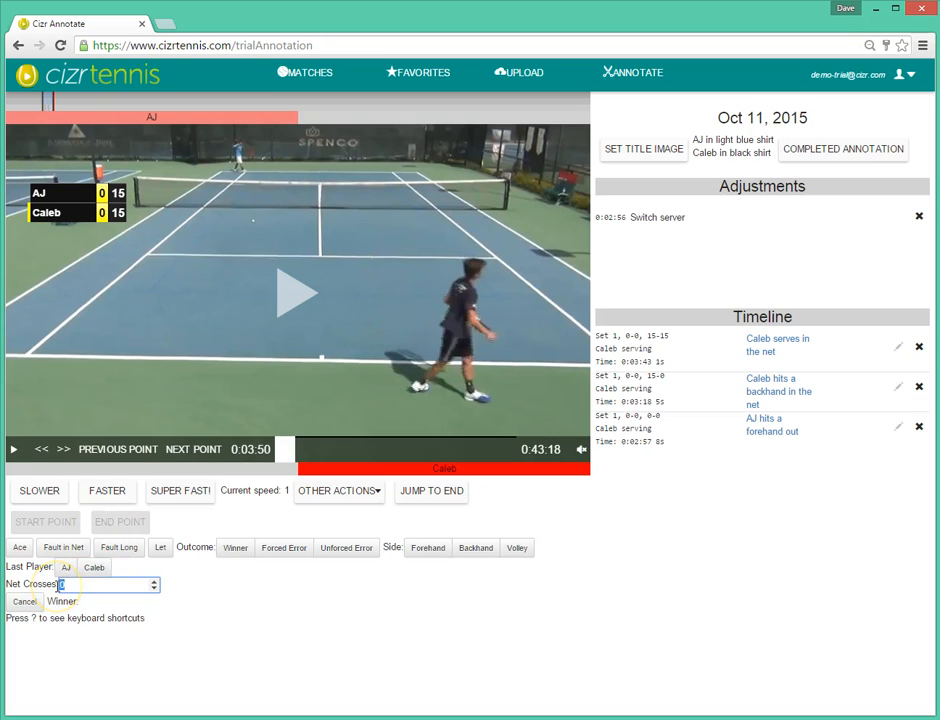
type("2")
left_click(66, 567)
left_click(325, 546)
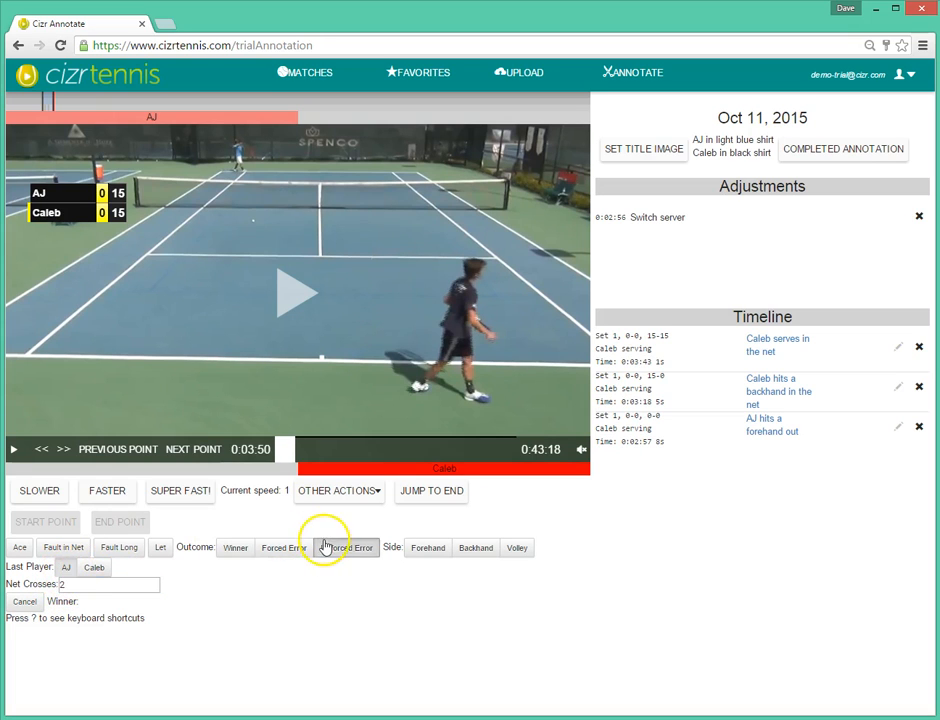
left_click(426, 549)
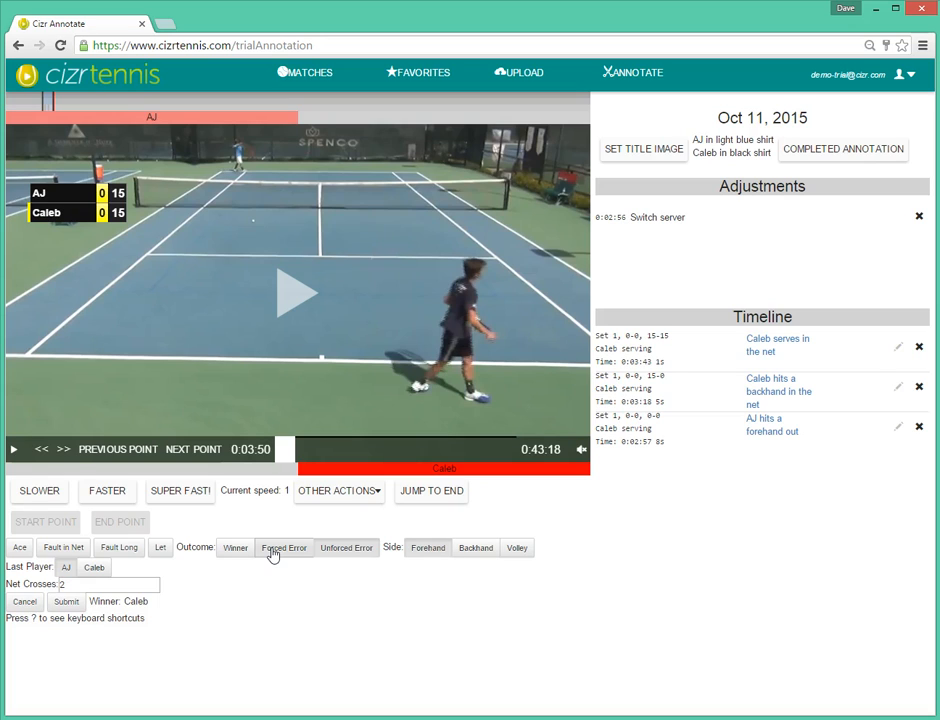
left_click(79, 605)
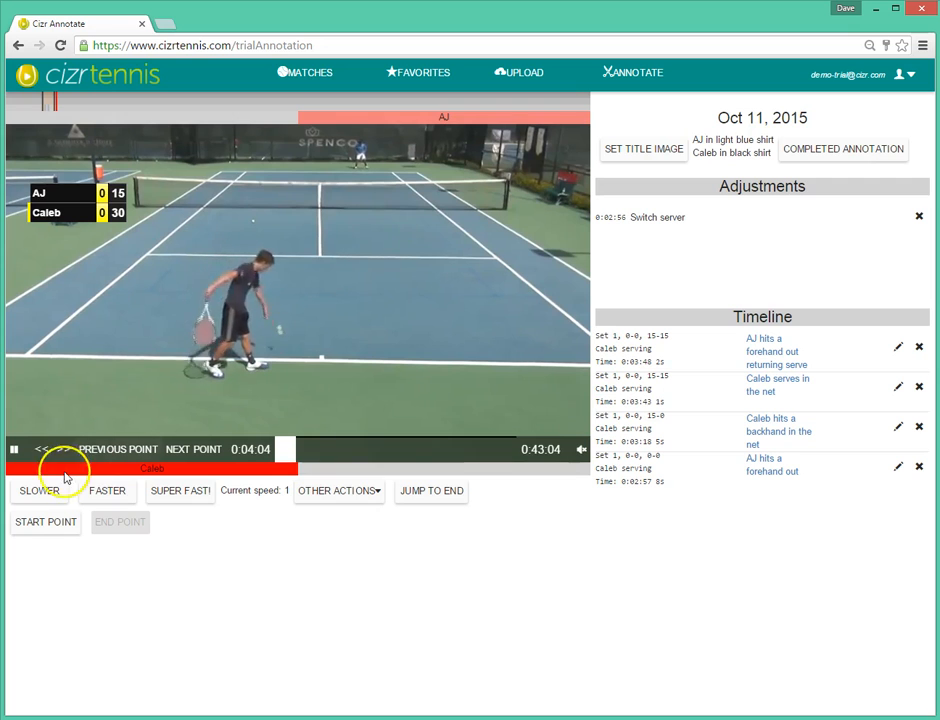
- Mark the serve from 0:04:07 to 0:04:09 and record it as a fault in the net
left_click(66, 524)
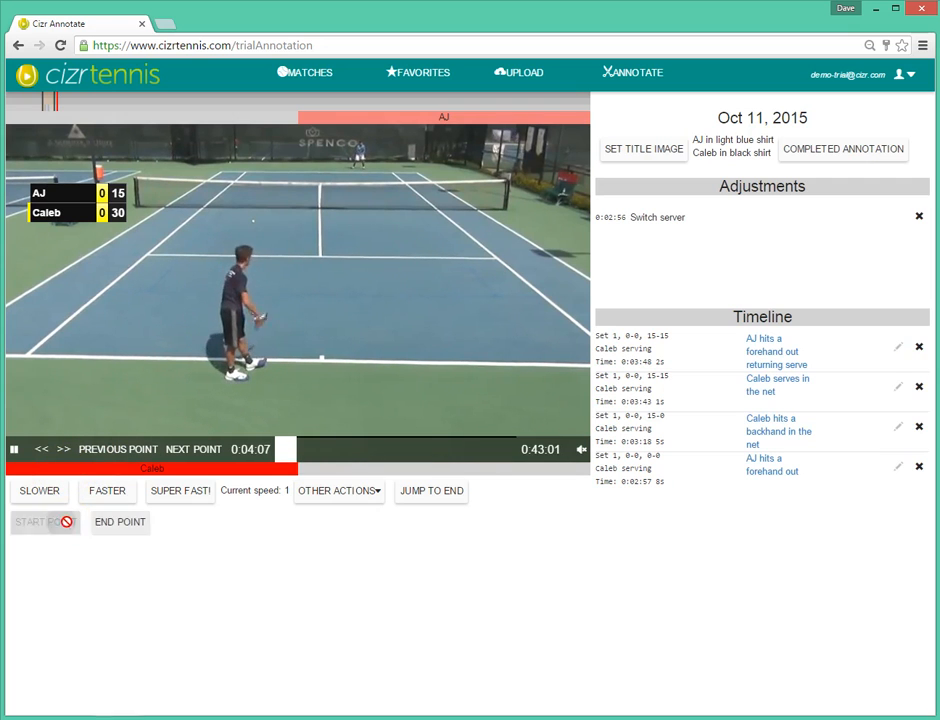
left_click(124, 528)
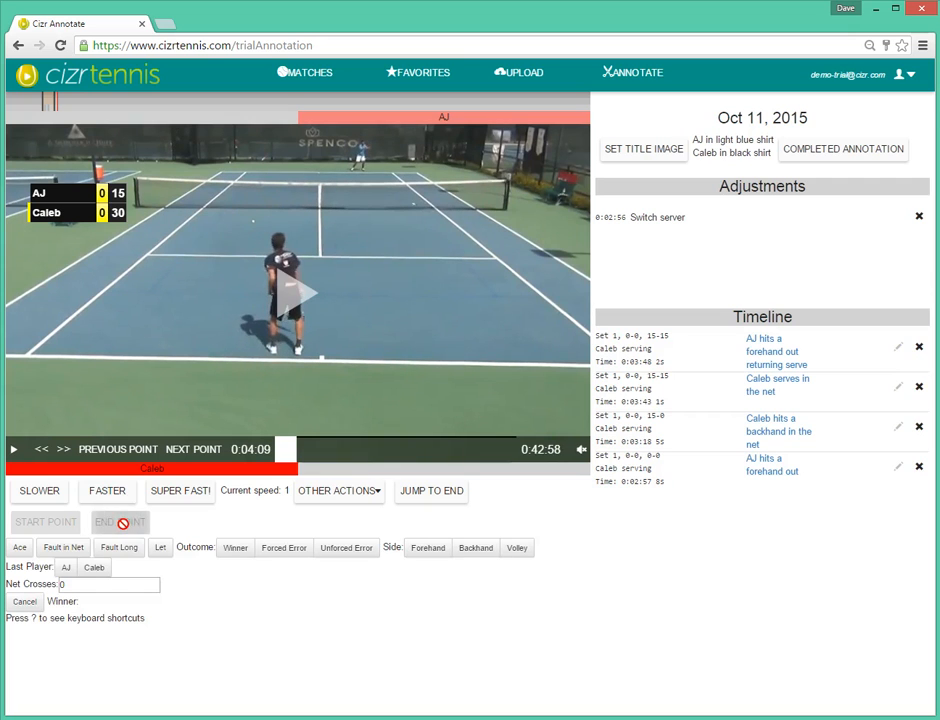
left_click(78, 550)
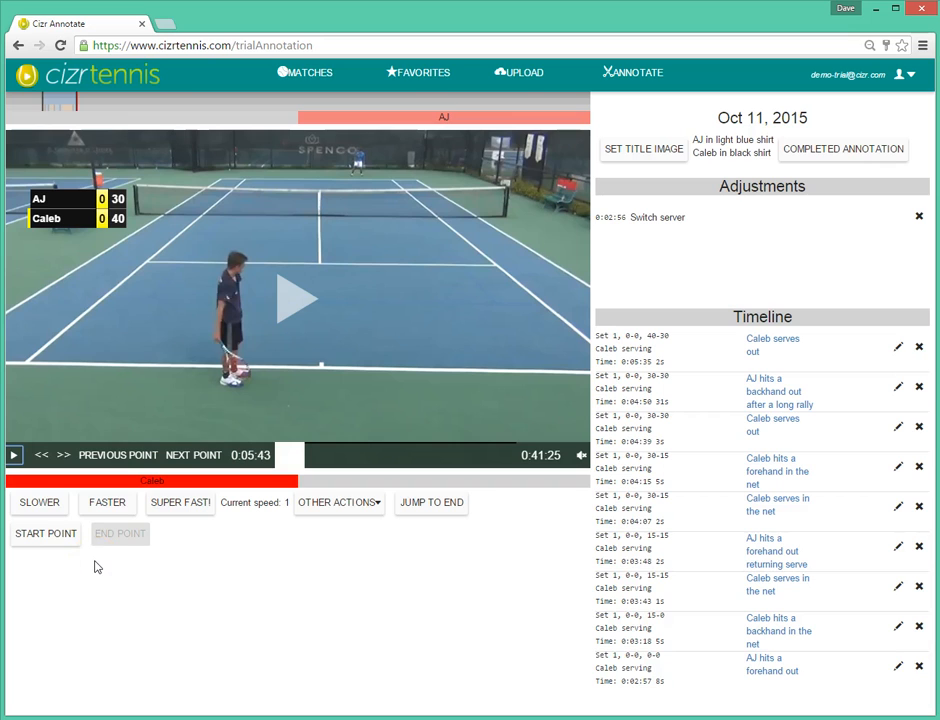
- Resume the match video at 0:05:43 and mark the next point from 0:05:47 to 0:05:57
left_click(14, 455)
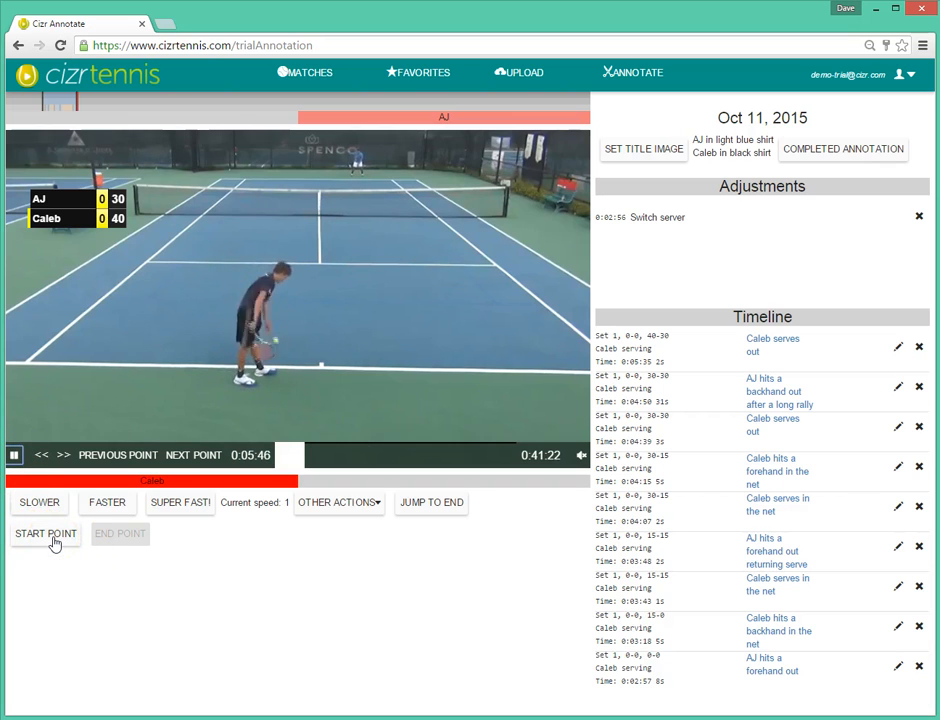
left_click(54, 540)
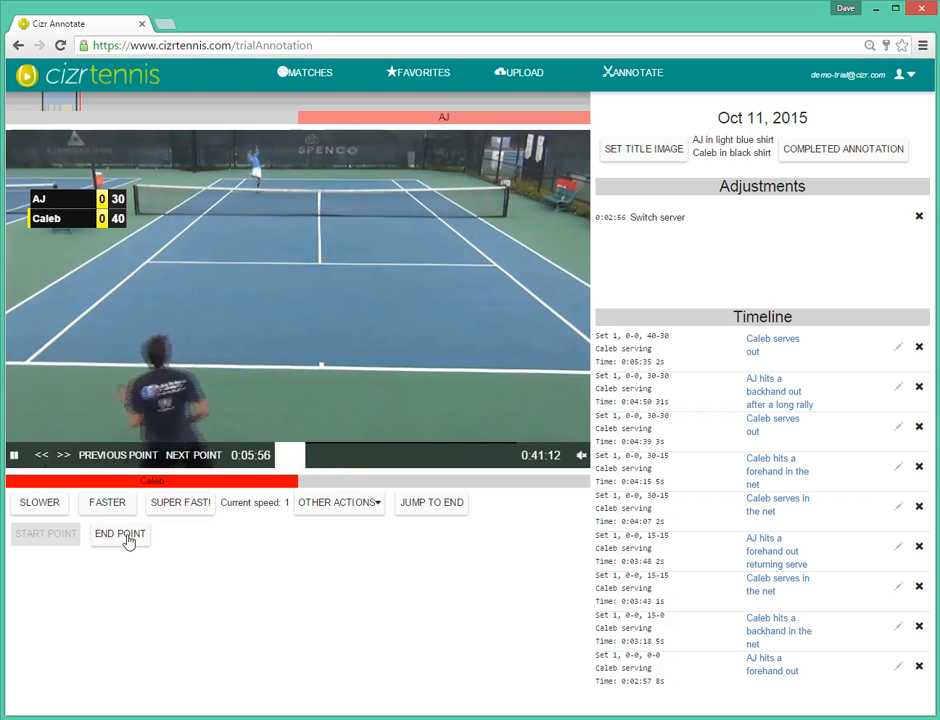
left_click(127, 539)
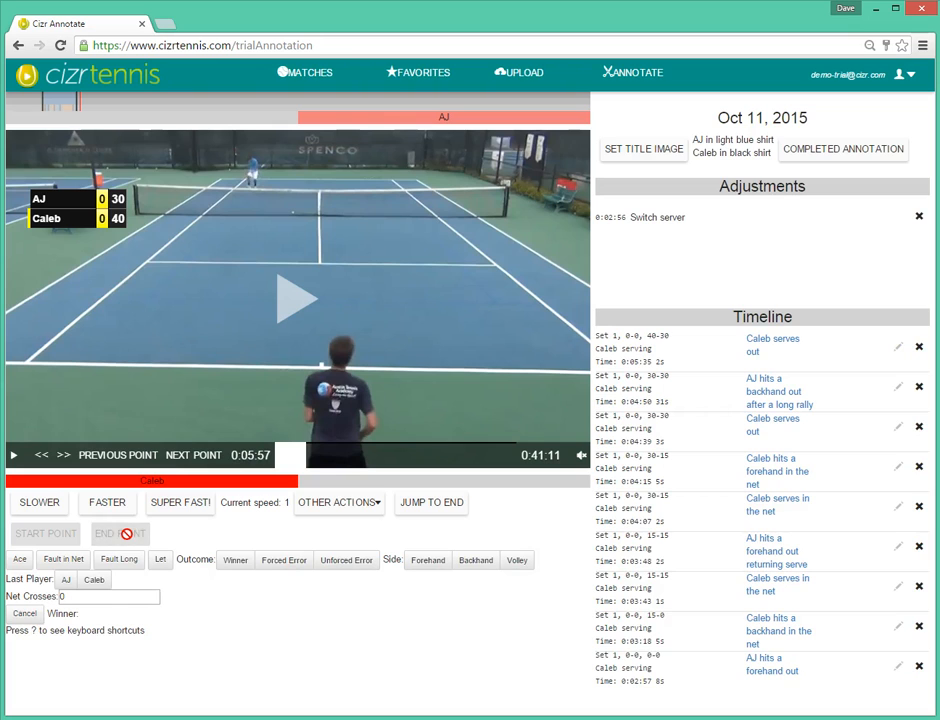
- Record the point ending at 0:05:57 as a volley unforced error by the player in light blue with 5 net crosses, and pause the video
left_click(53, 598)
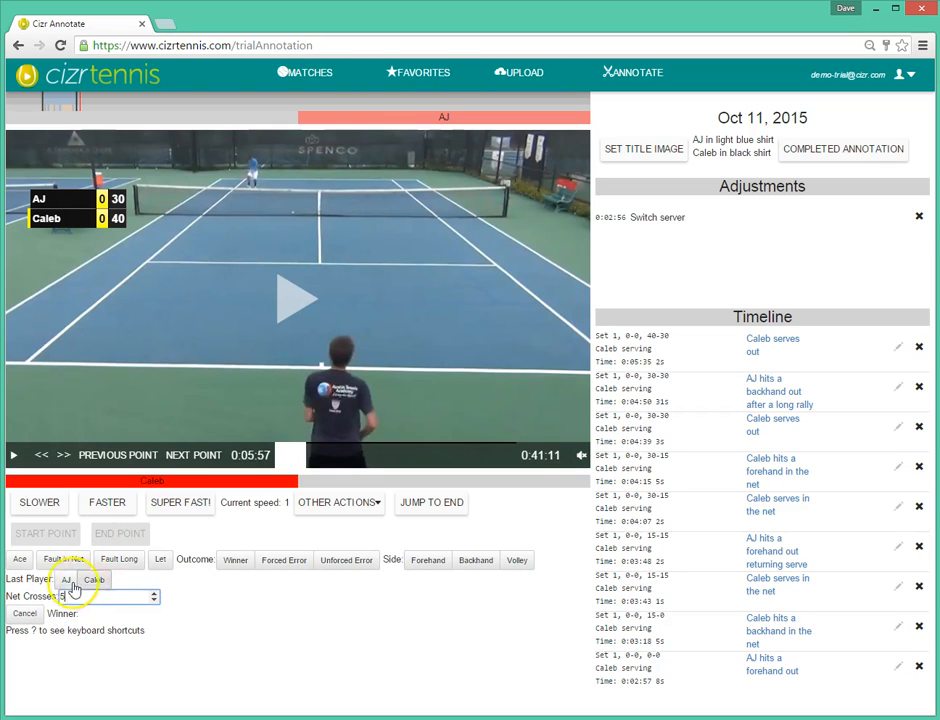
left_click(66, 582)
left_click(344, 562)
left_click(522, 561)
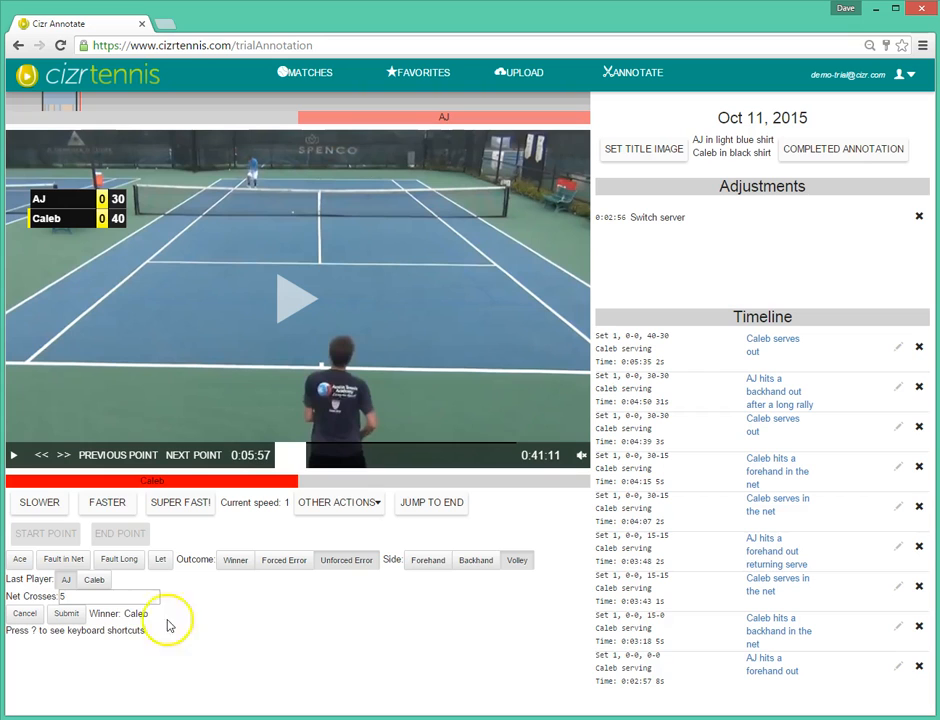
left_click(66, 614)
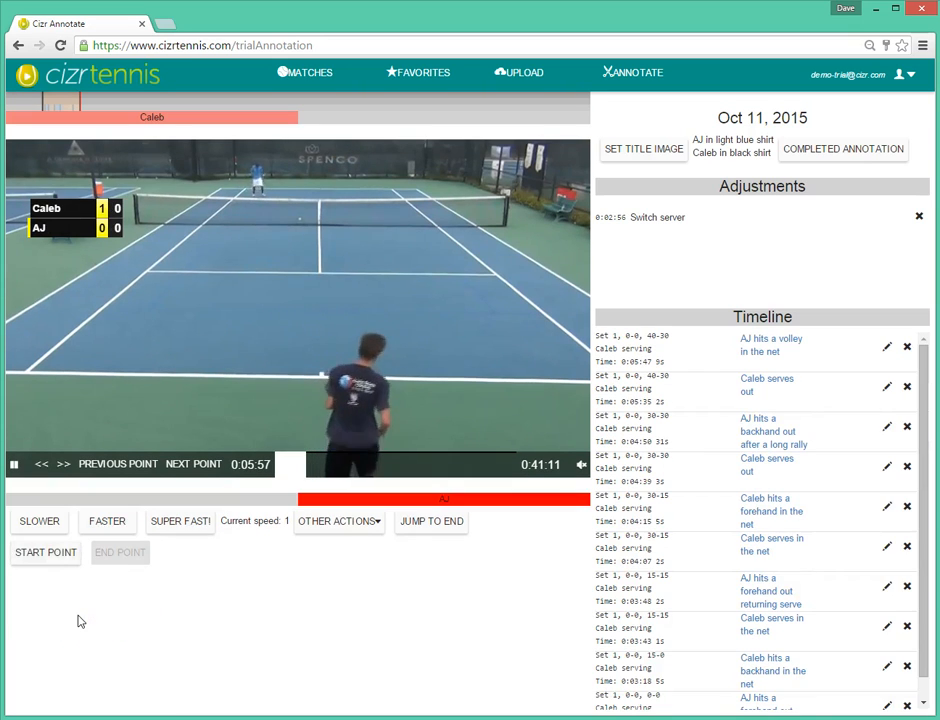
left_click(14, 467)
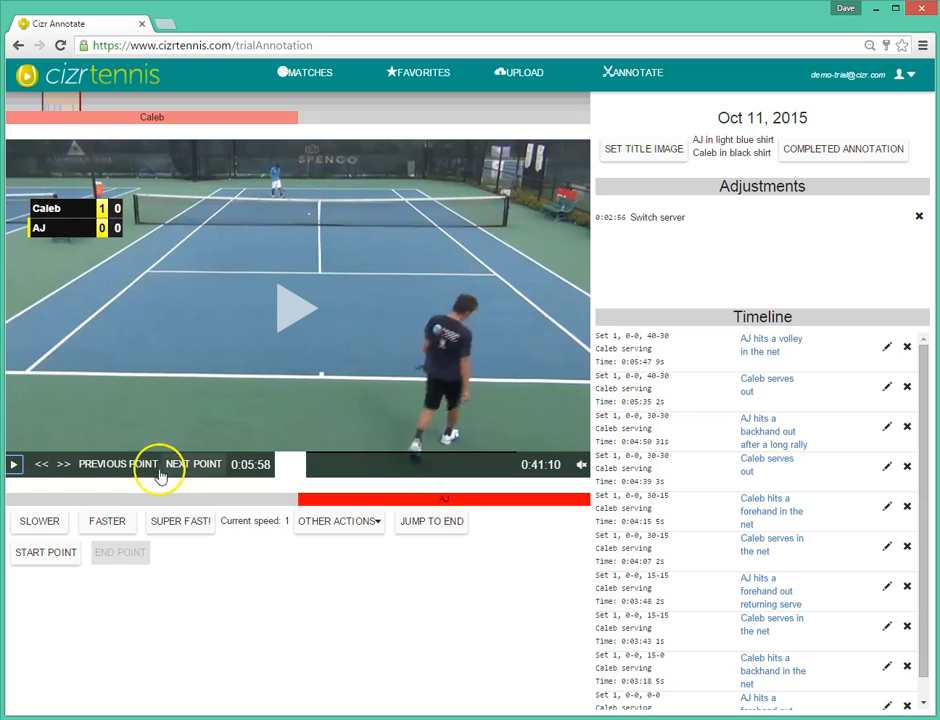
- Fast-forward the match video at speed 6 into the next game, return to speed 1 and pause at 0:07:10
left_click(16, 464)
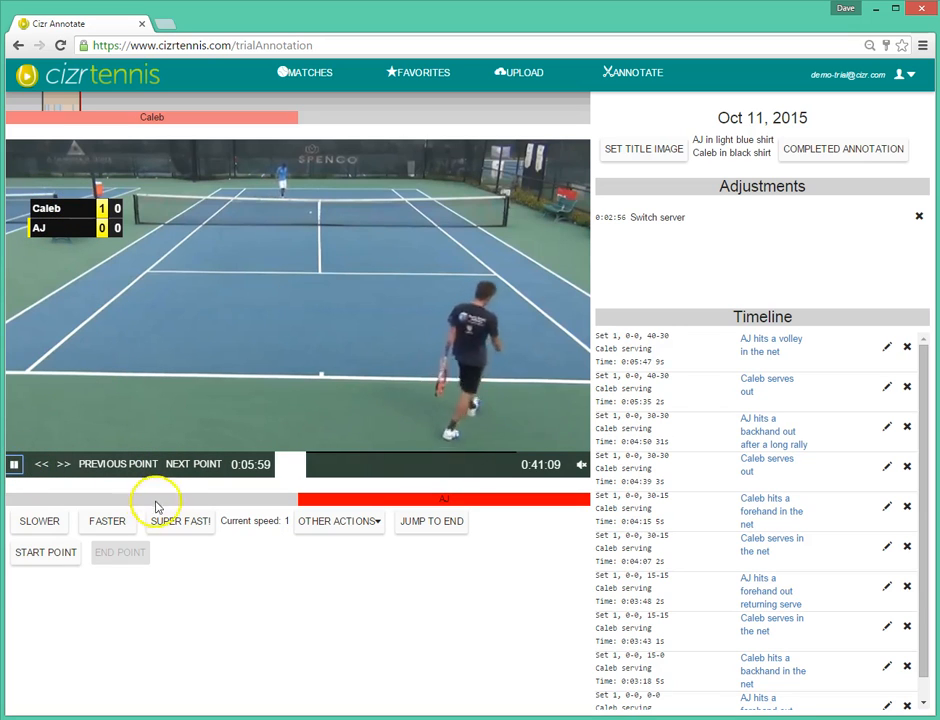
left_click(175, 523)
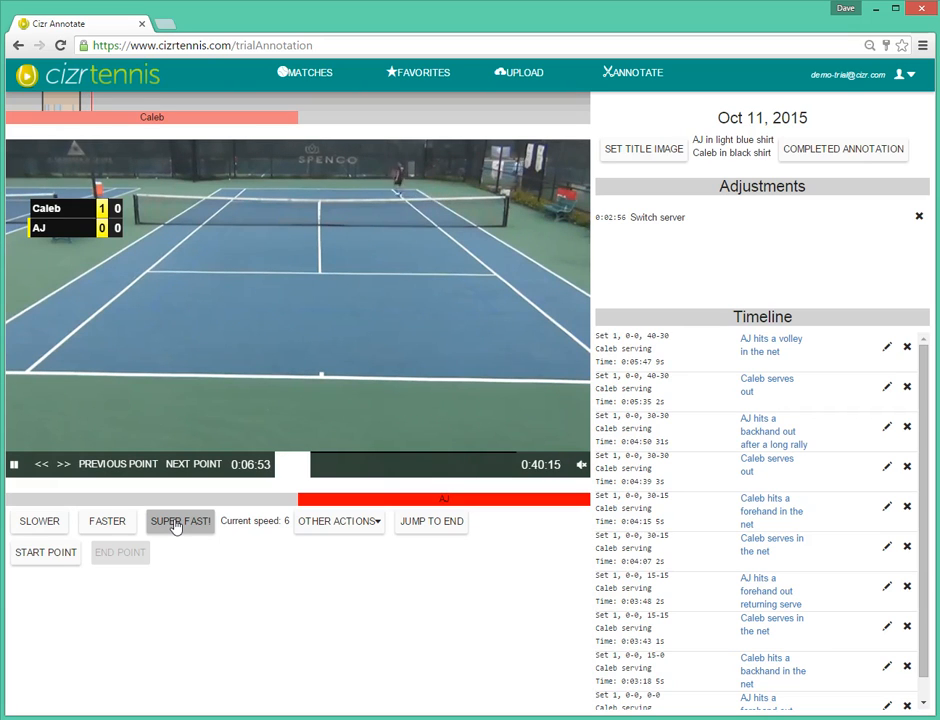
left_click(176, 525)
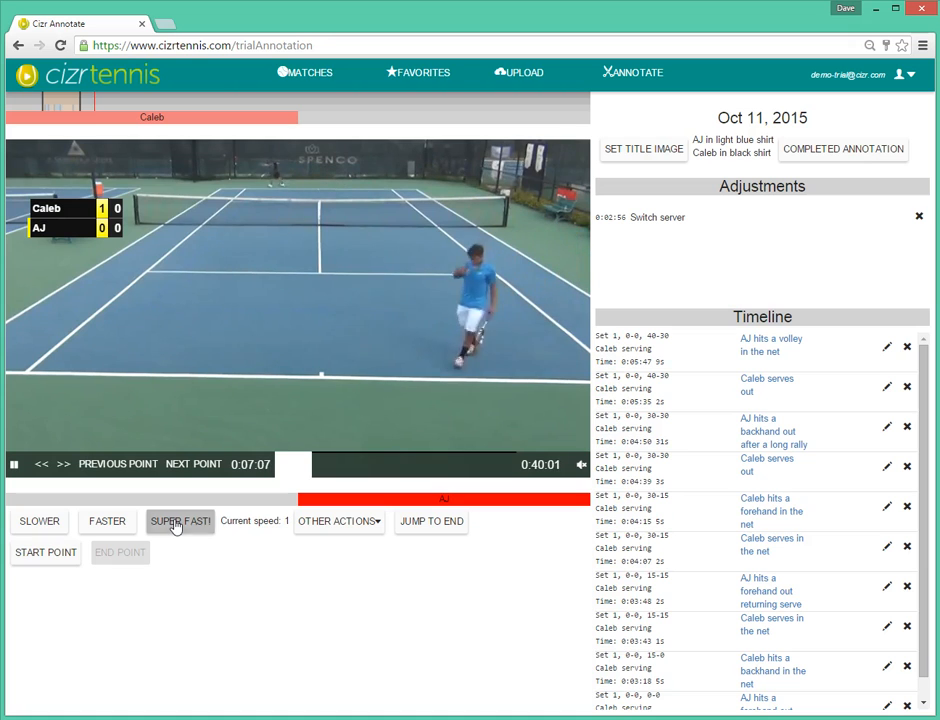
left_click(13, 465)
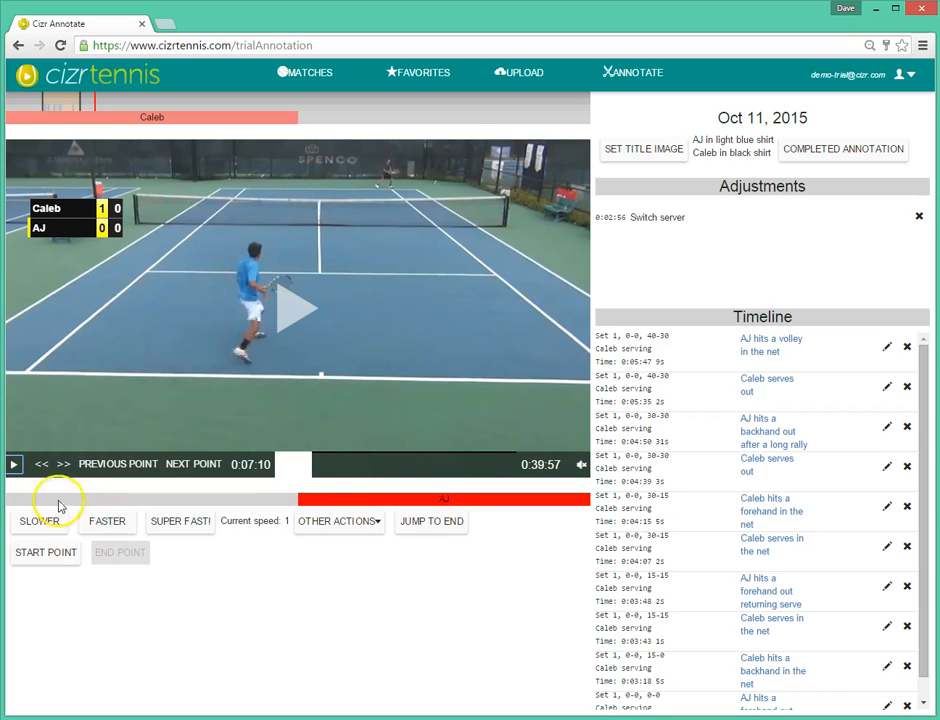
- Try a playback speed of 1.5 and set the speed back to 1
left_click(100, 529)
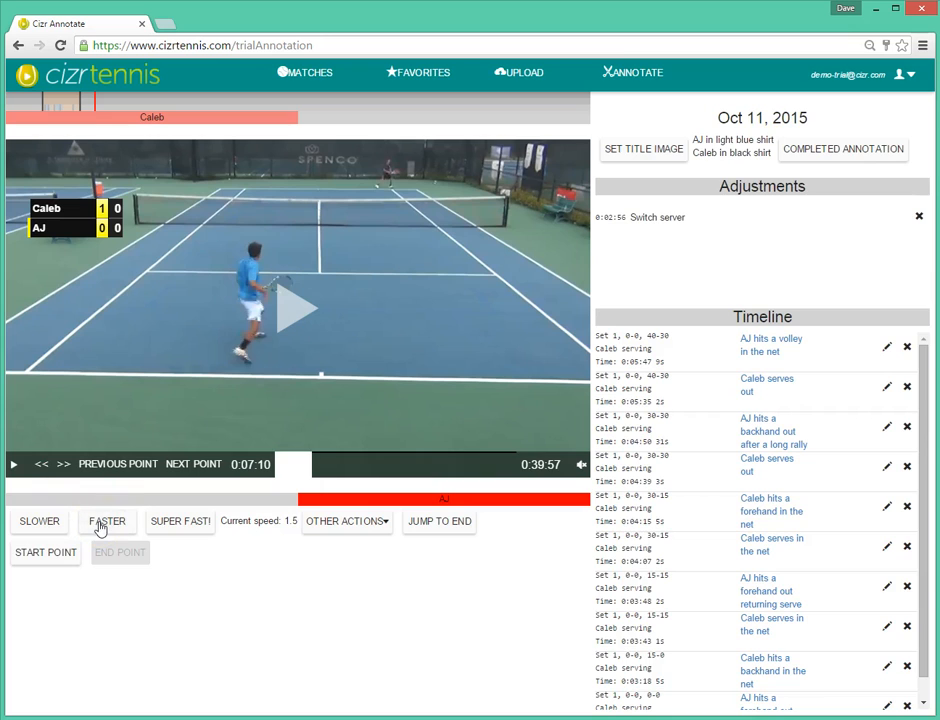
left_click(15, 466)
left_click(40, 522)
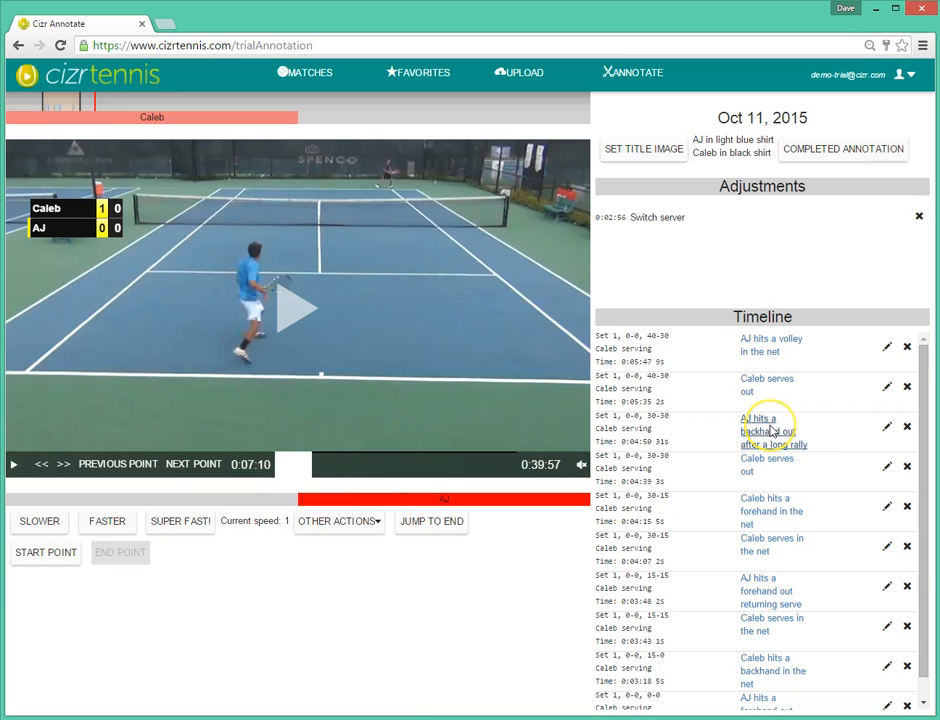
- Review the timeline events at 0:04:50, 0:04:39 and 0:04:15 in the video, playing the last one up to 0:04:18
left_click(770, 430)
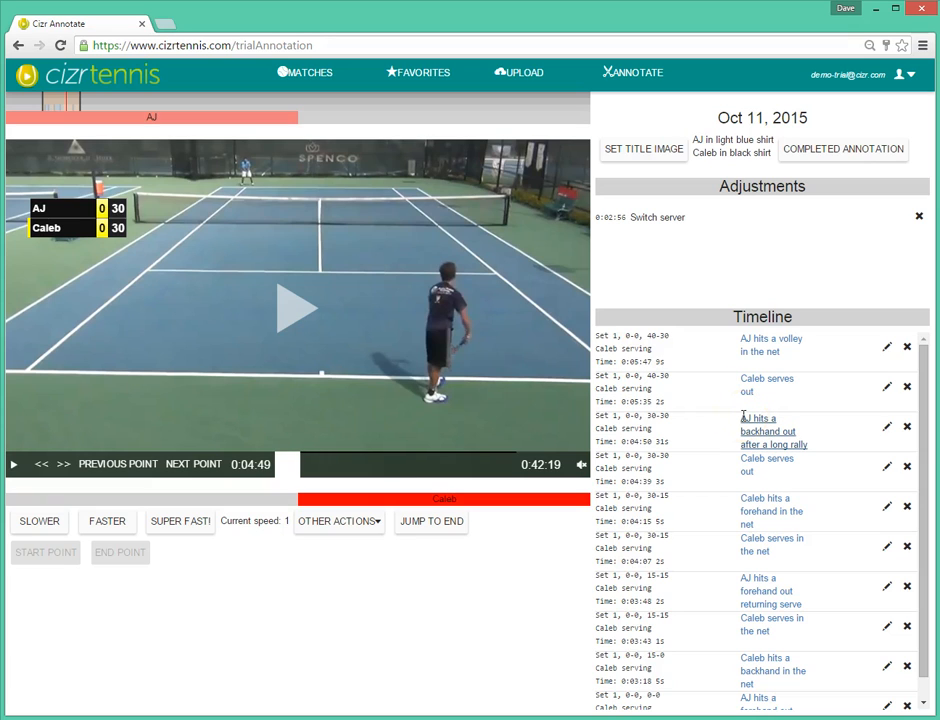
left_click(776, 468)
left_click(772, 509)
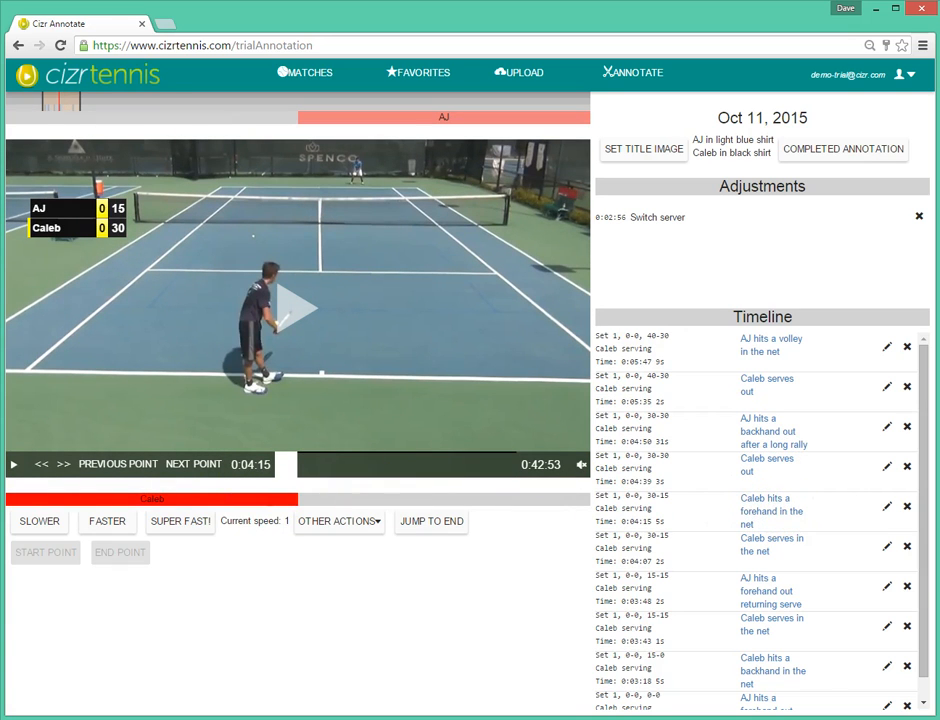
left_click(12, 467)
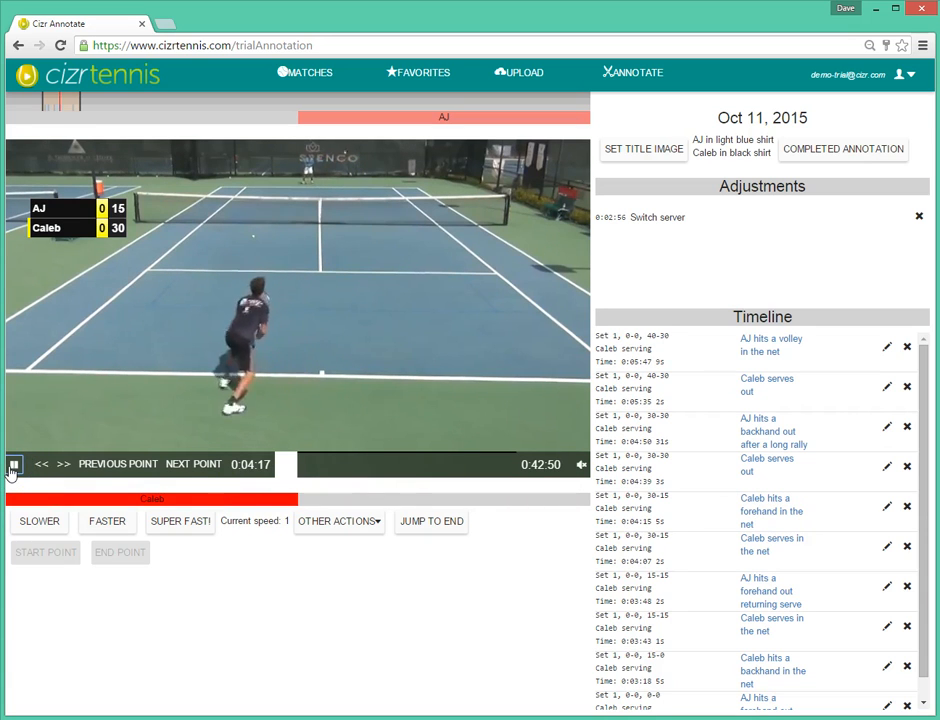
left_click(83, 460)
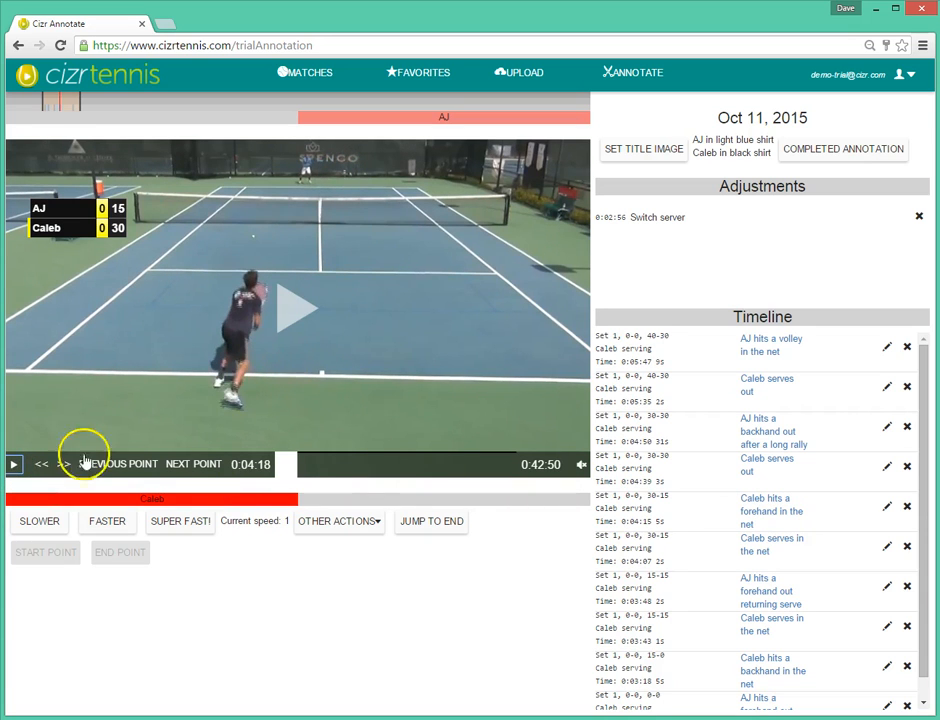
- Open the forehand-in-the-net point at 0:04:15 for editing, check its recorded details and cancel the update
left_click(887, 507)
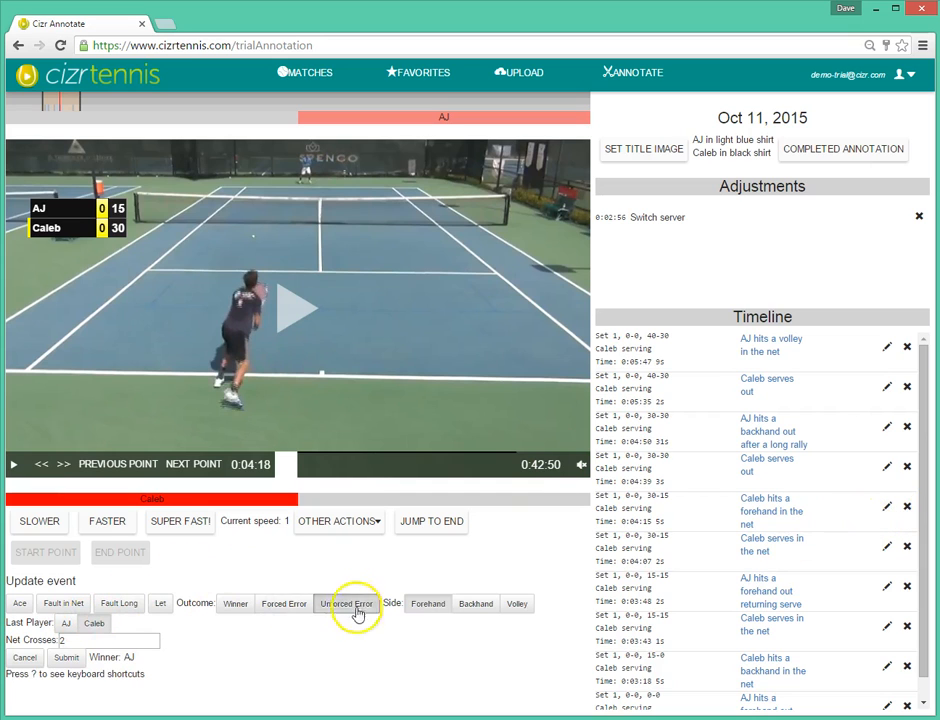
left_click(27, 660)
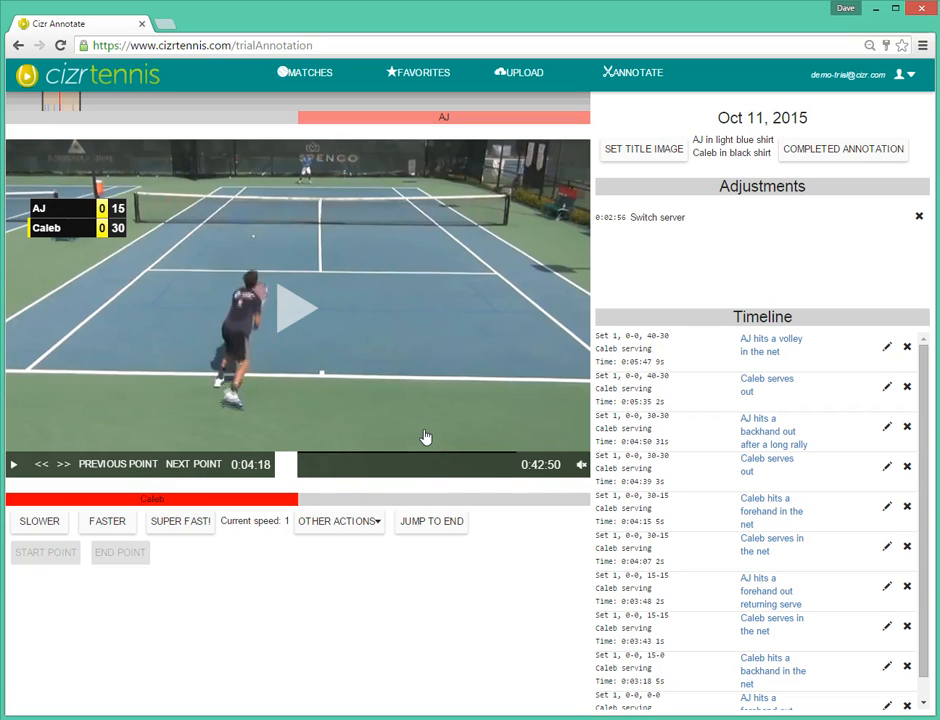
left_click(478, 470)
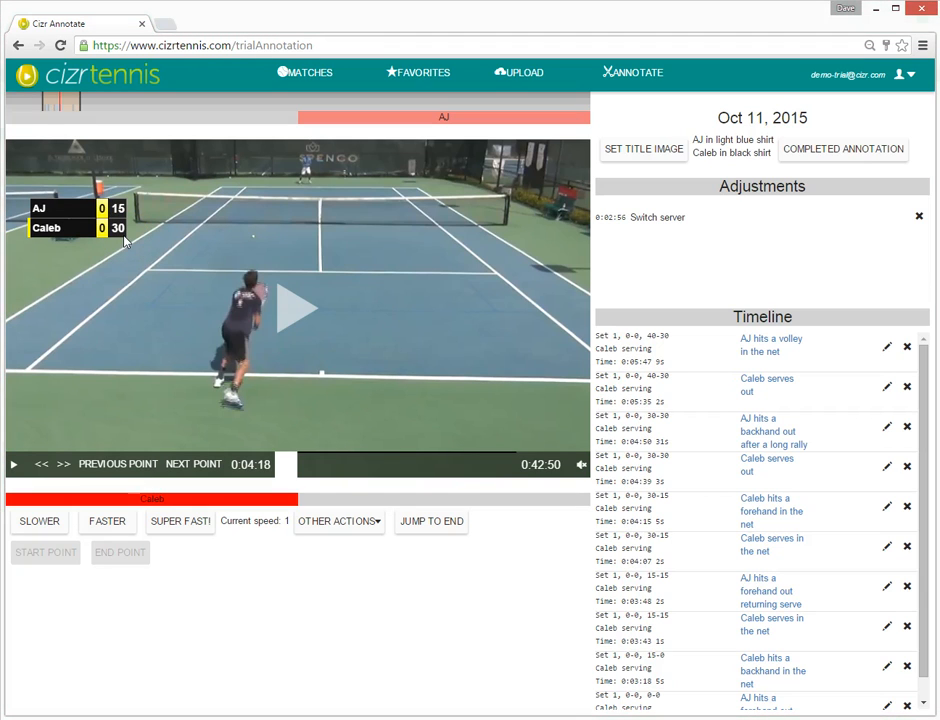
- Submit the trial match annotation as completed
left_click(839, 155)
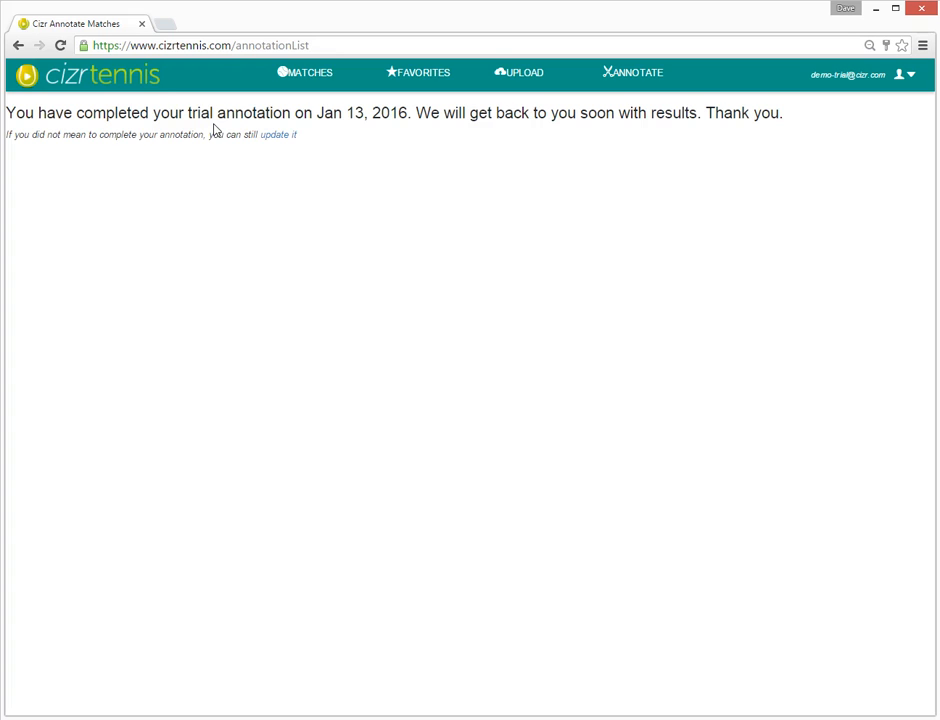
left_click(243, 133)
left_click(42, 594)
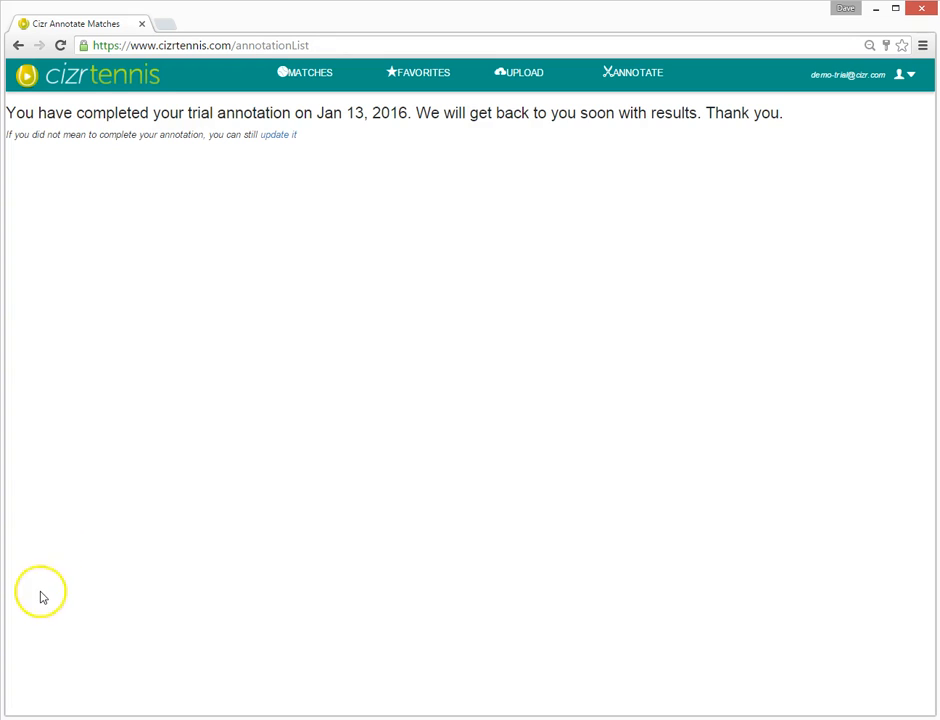